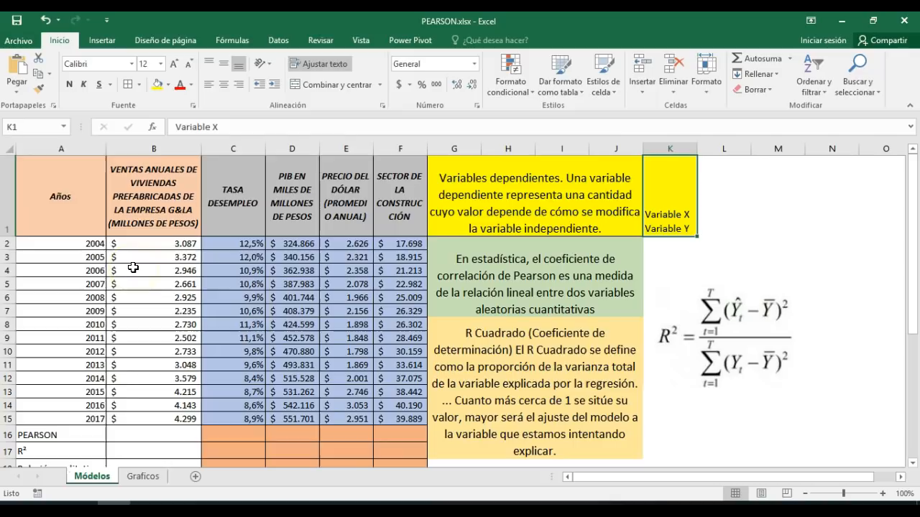
Step: Review the years, sales and four economic variable columns, plus the R² criteria in A19:B20 for low or high relation
{"action": "left_click_drag", "start_coordinate": [79, 208], "coordinate": [88, 419]}
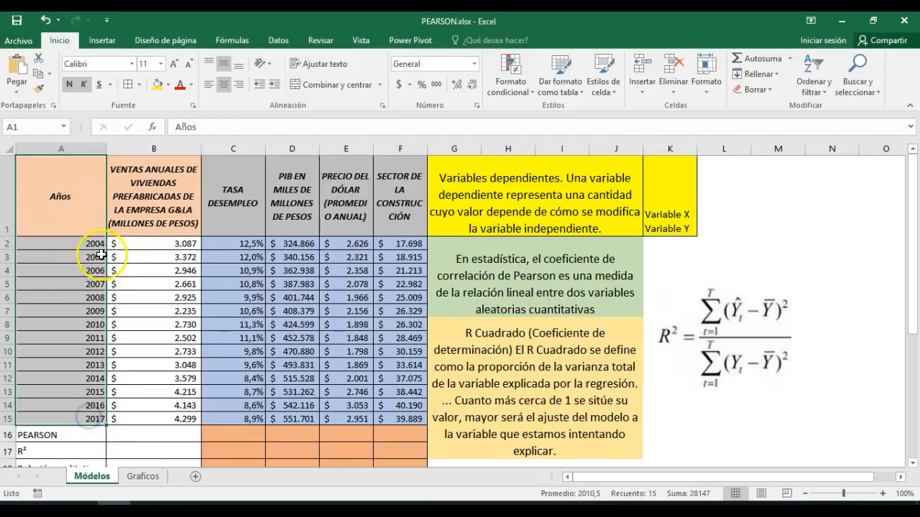
{"action": "left_click_drag", "start_coordinate": [89, 245], "coordinate": [83, 417]}
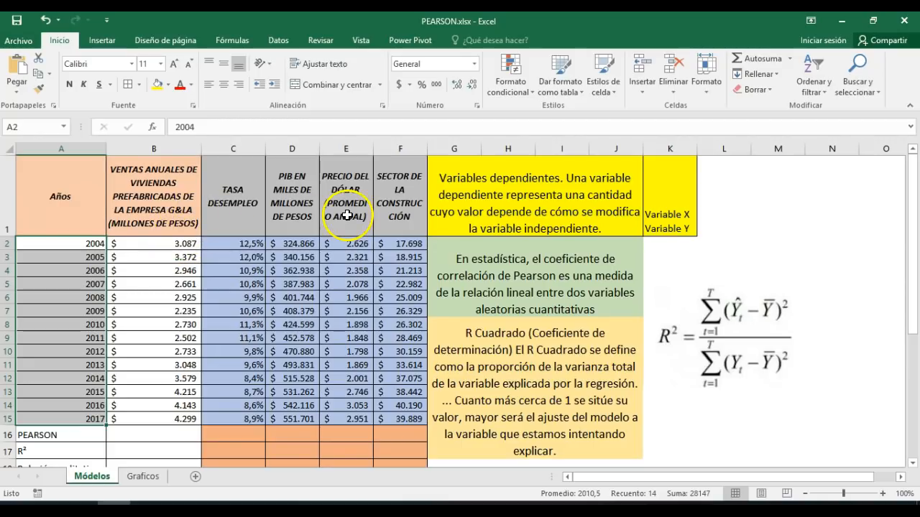
{"action": "left_click", "coordinate": [188, 244]}
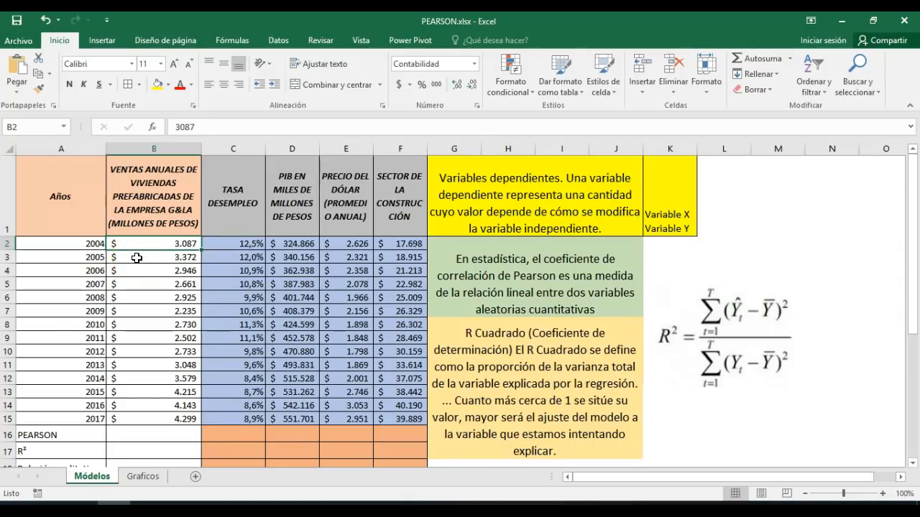
{"action": "left_click", "coordinate": [240, 244]}
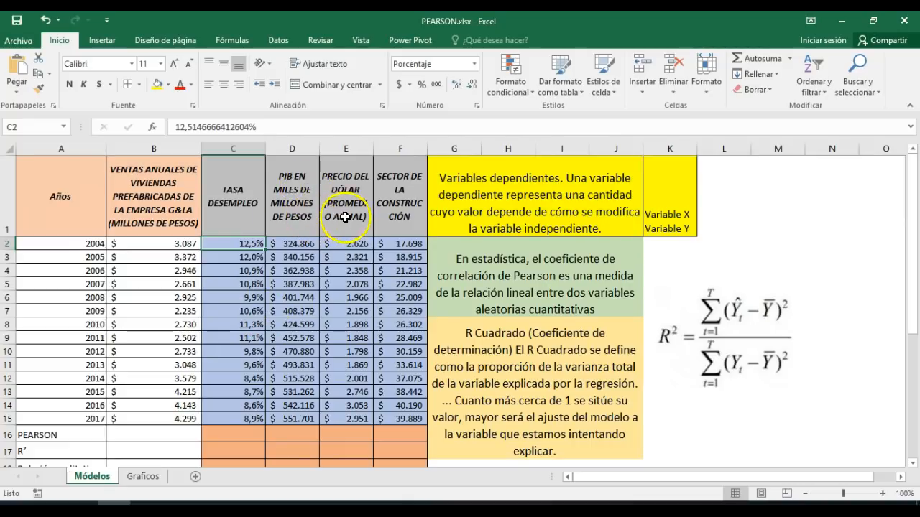
{"action": "left_click_drag", "start_coordinate": [353, 243], "coordinate": [345, 415]}
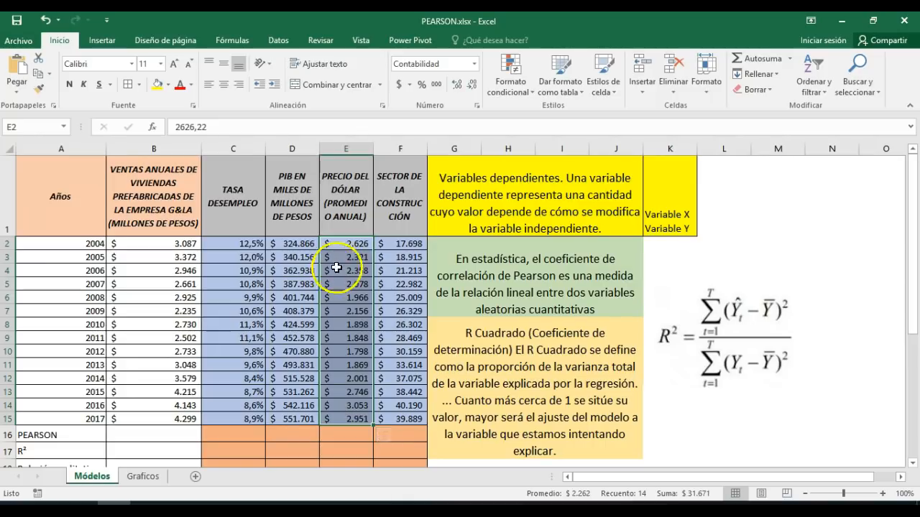
{"action": "left_click", "coordinate": [347, 246]}
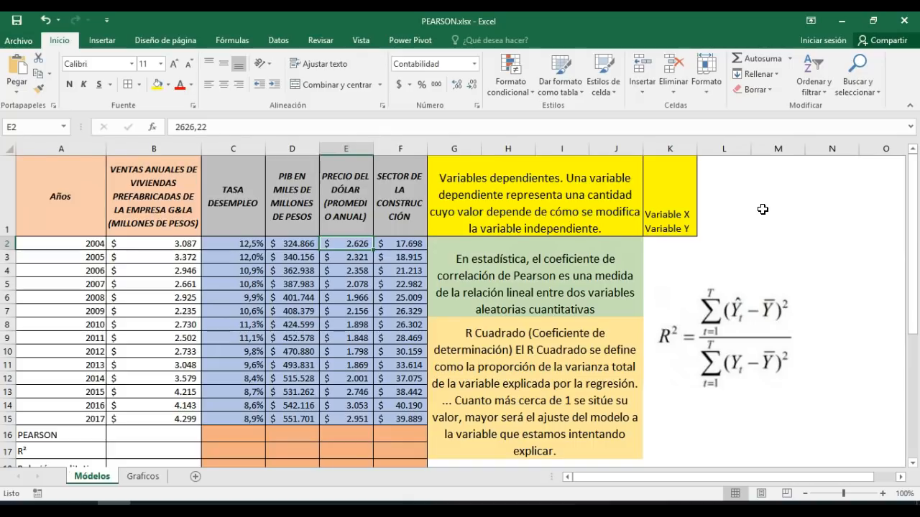
{"action": "left_click_drag", "start_coordinate": [233, 205], "coordinate": [393, 420]}
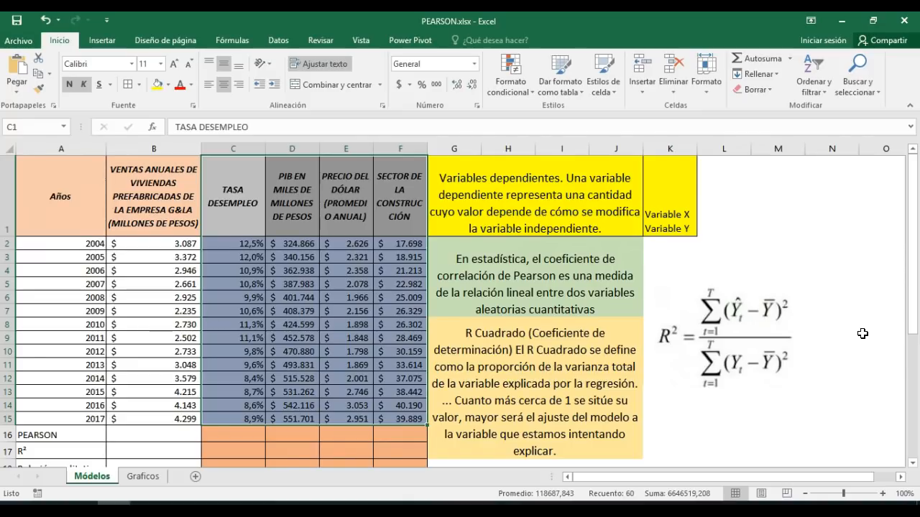
{"action": "scroll", "coordinate": [225, 287], "scroll_direction": "down", "scroll_amount": 2}
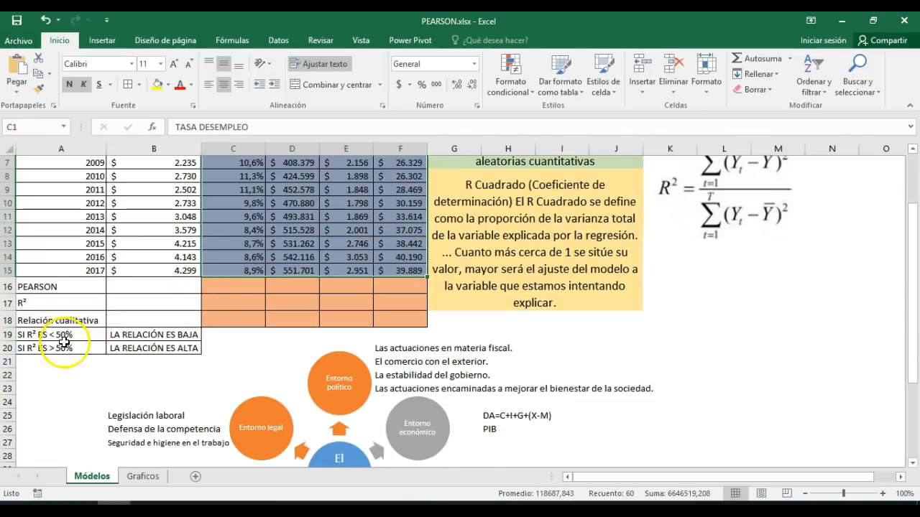
{"action": "left_click_drag", "start_coordinate": [64, 338], "coordinate": [136, 349]}
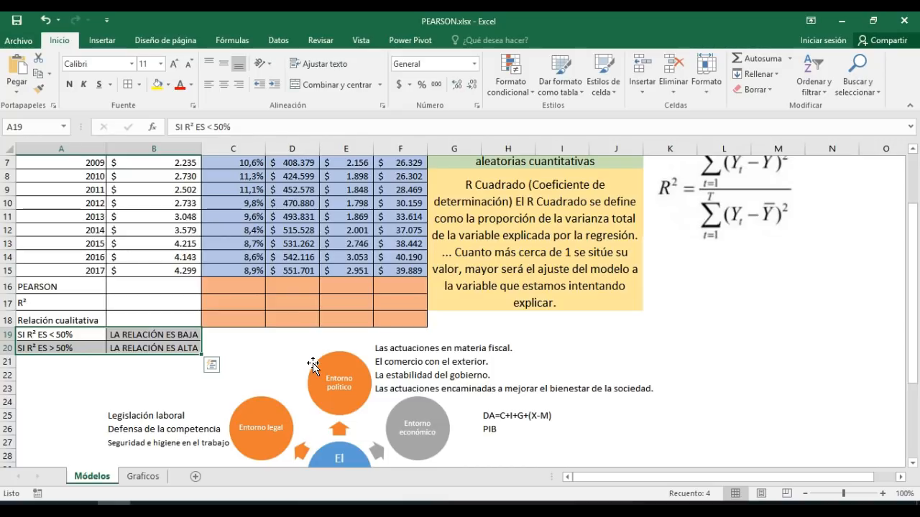
{"action": "scroll", "coordinate": [313, 365], "scroll_direction": "up", "scroll_amount": 2}
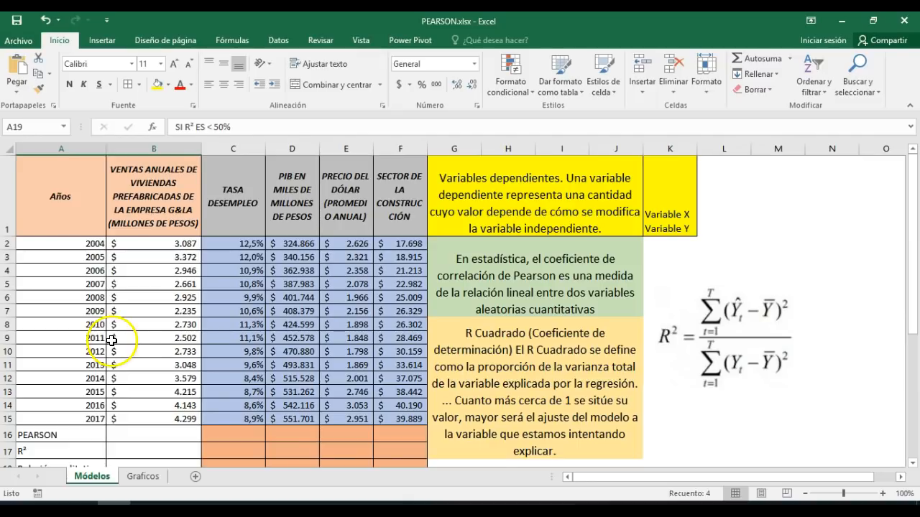
{"action": "scroll", "coordinate": [123, 338], "scroll_direction": "down", "scroll_amount": 1}
{"action": "scroll", "coordinate": [248, 327], "scroll_direction": "up", "scroll_amount": 1}
{"action": "scroll", "coordinate": [232, 325], "scroll_direction": "down", "scroll_amount": 1}
{"action": "scroll", "coordinate": [158, 335], "scroll_direction": "up", "scroll_amount": 1}
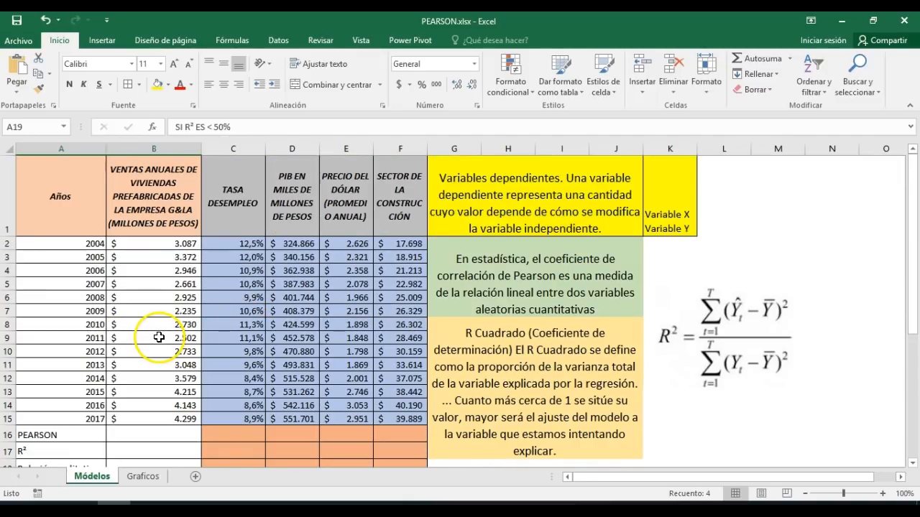
Step: Start inserting a function in cell C16, the PEARSON row under TASA DESEMPLEO, from the Estadísticas category
{"action": "left_click", "coordinate": [223, 434]}
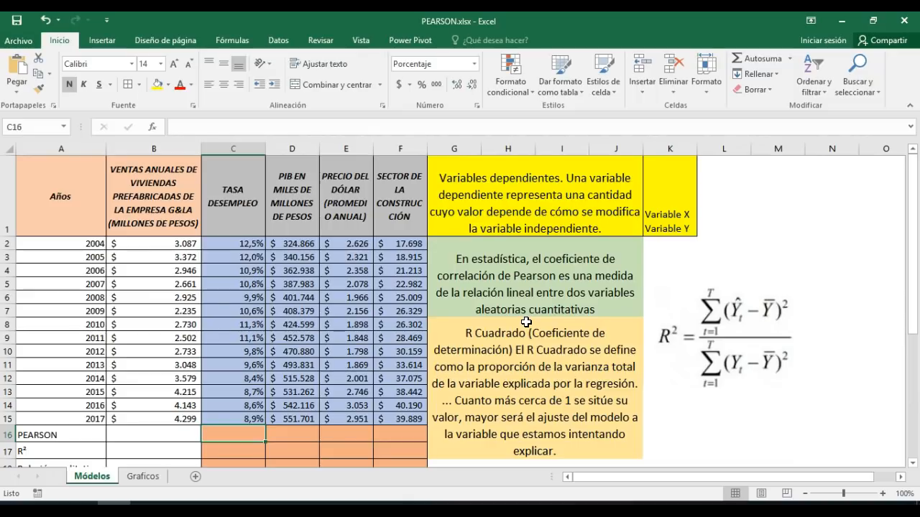
{"action": "left_click", "coordinate": [151, 127]}
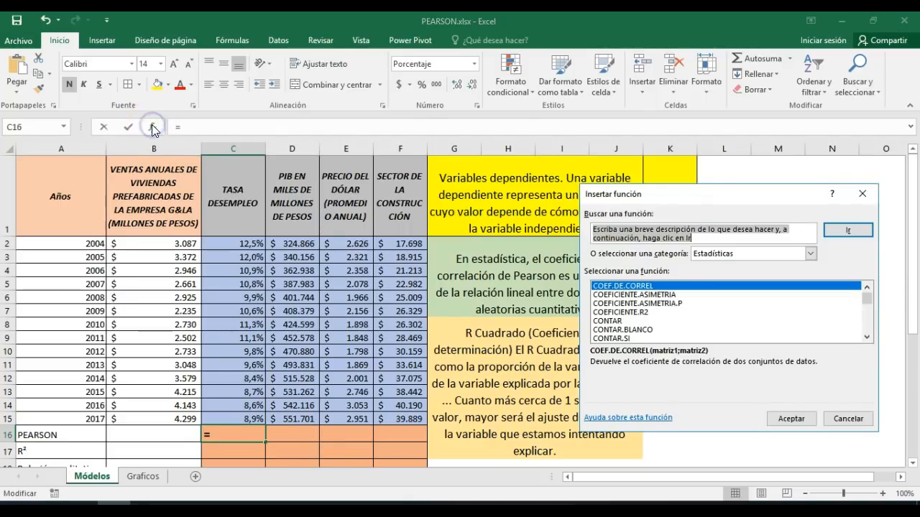
{"action": "left_click", "coordinate": [751, 256]}
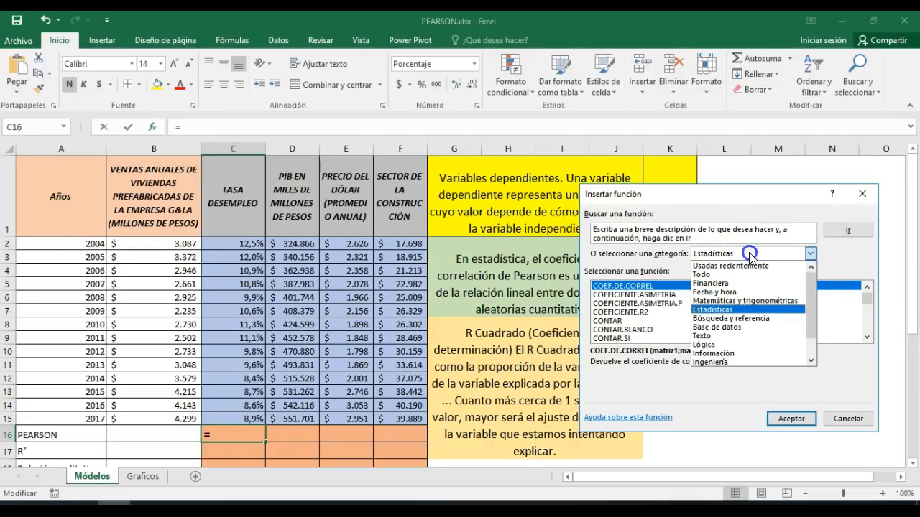
{"action": "left_click", "coordinate": [734, 312]}
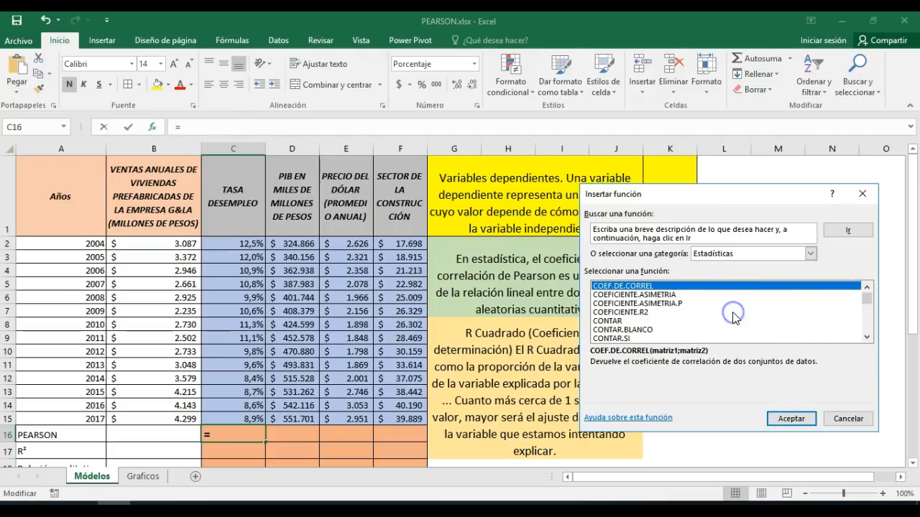
{"action": "left_click", "coordinate": [636, 296]}
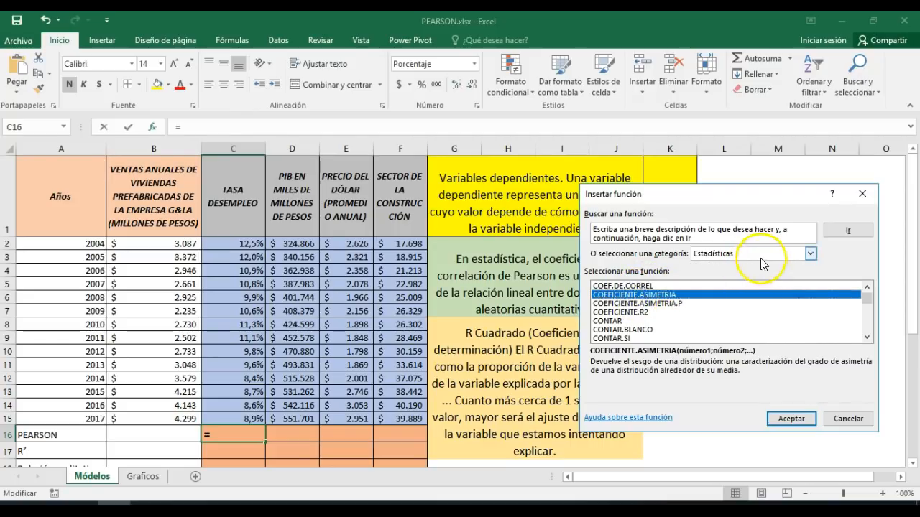
{"action": "left_click", "coordinate": [810, 253]}
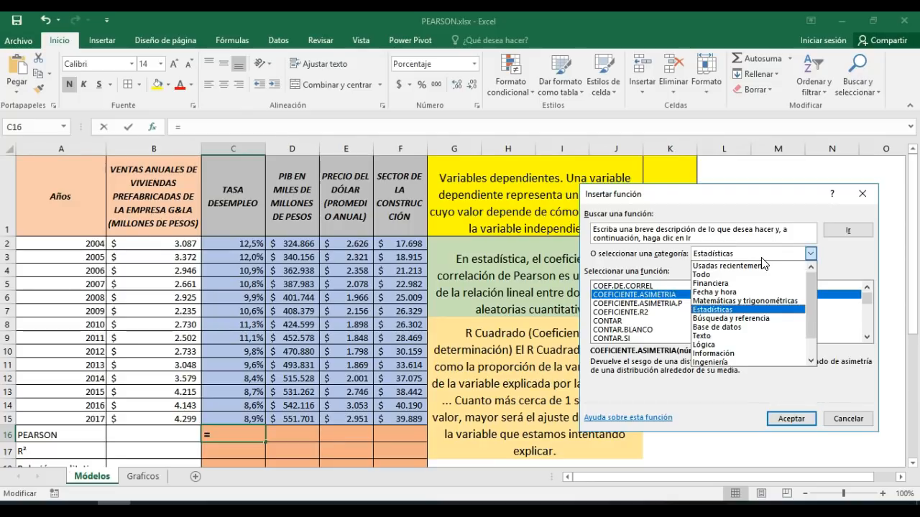
{"action": "left_click", "coordinate": [722, 310]}
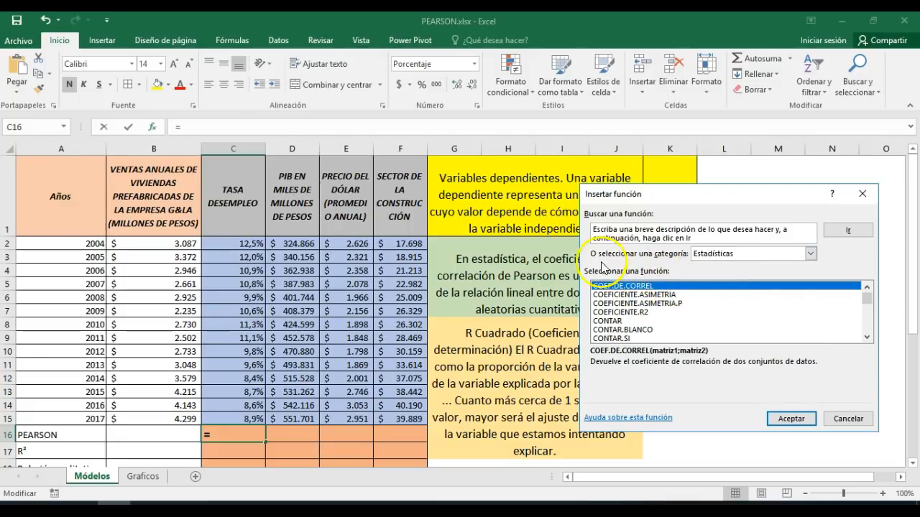
Step: Find the PEARSON function among the statistical functions and insert it into cell C16
{"action": "left_click", "coordinate": [655, 294]}
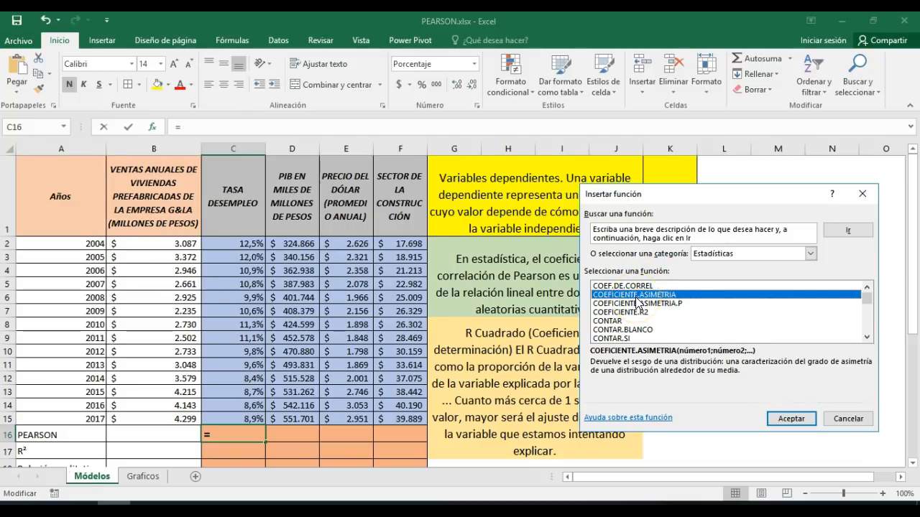
{"action": "left_click", "coordinate": [689, 303]}
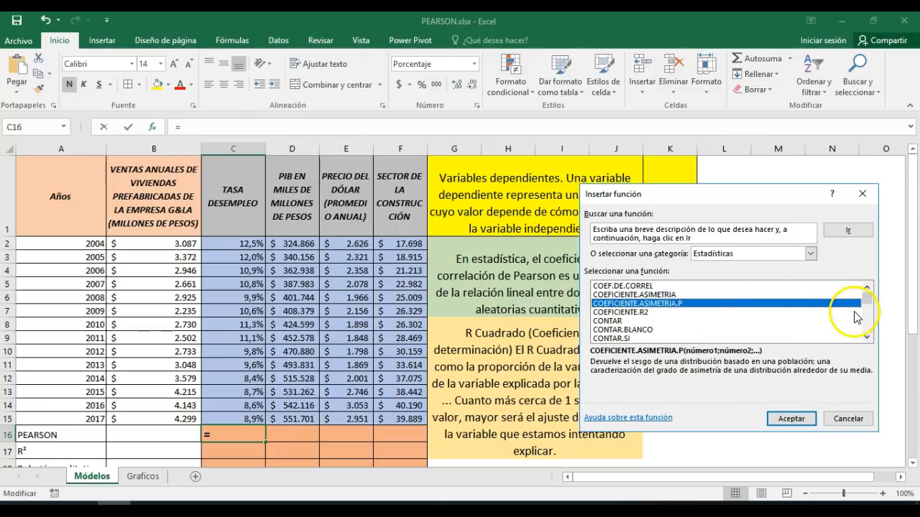
{"action": "scroll", "coordinate": [865, 322], "scroll_direction": "down", "scroll_amount": 6}
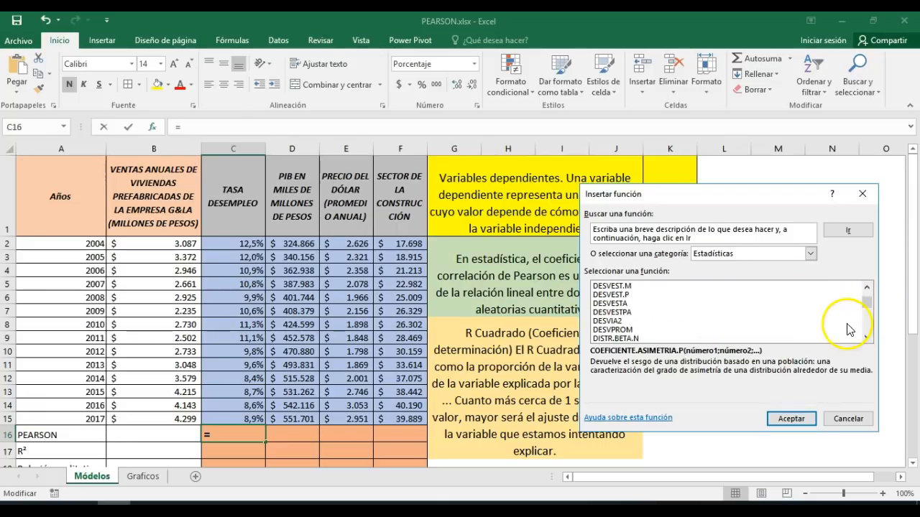
{"action": "scroll", "coordinate": [848, 329], "scroll_direction": "down", "scroll_amount": 2}
{"action": "left_click", "coordinate": [775, 322]}
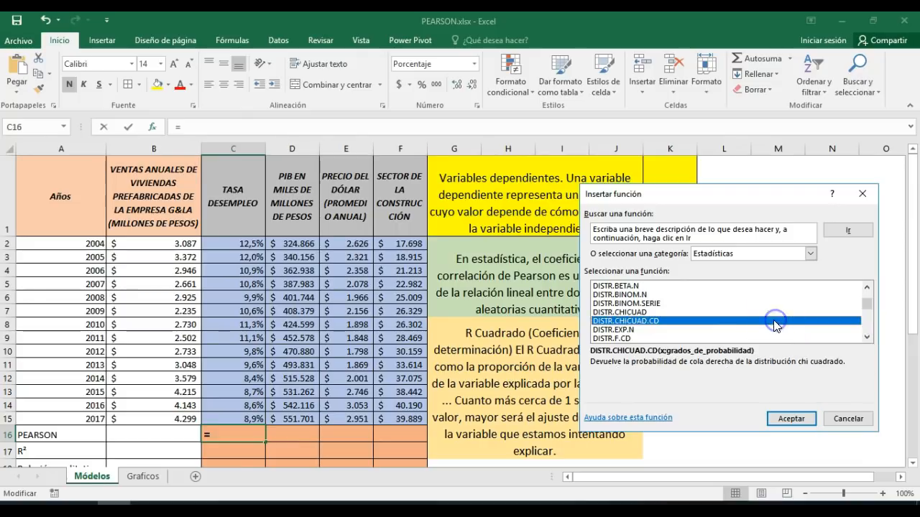
{"action": "key", "text": "p"}
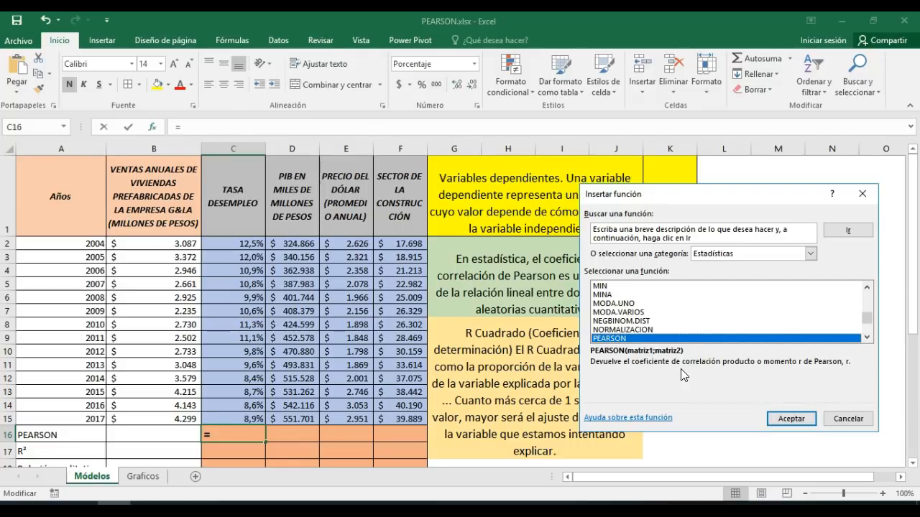
{"action": "left_click", "coordinate": [782, 420]}
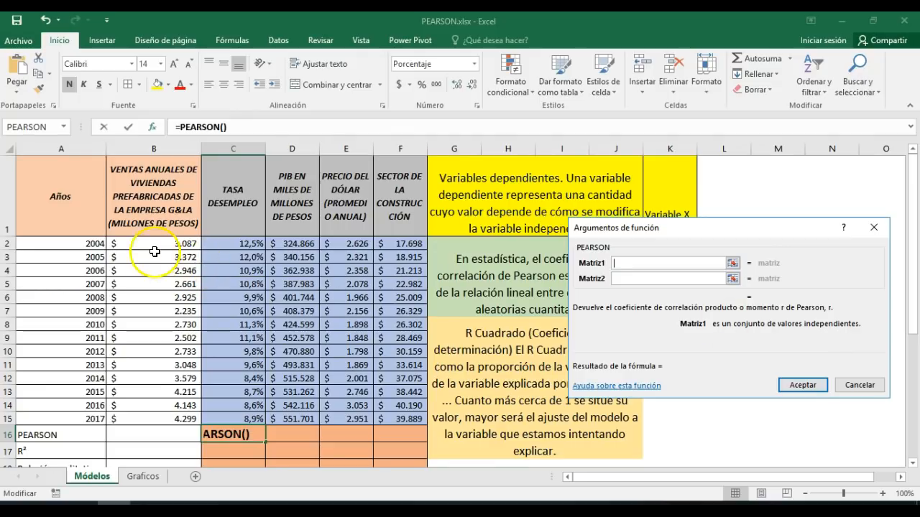
Step: Complete the PEARSON formula with the unemployment rates C2:C15 as Matriz1 and the annual sales B2:B15 as Matriz2
{"action": "scroll", "coordinate": [323, 261], "scroll_direction": "down", "scroll_amount": 1}
{"action": "scroll", "coordinate": [404, 234], "scroll_direction": "up", "scroll_amount": 1}
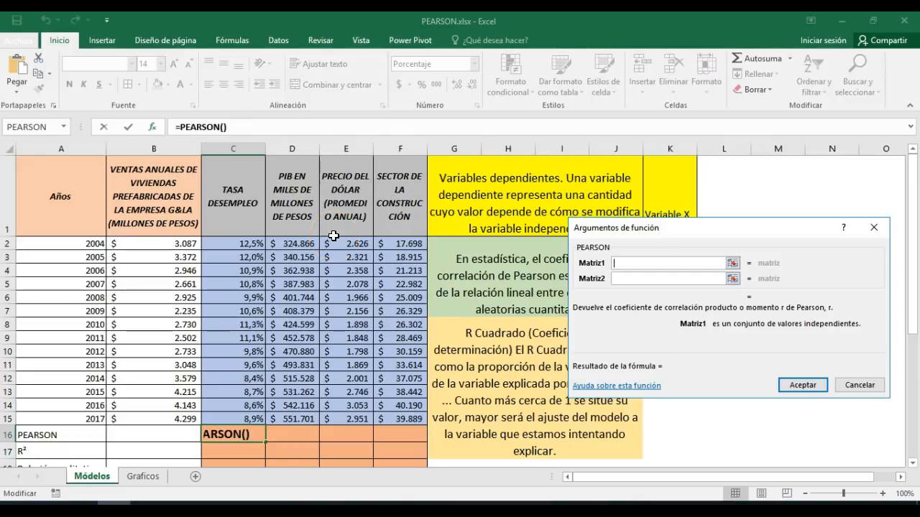
{"action": "left_click", "coordinate": [251, 245]}
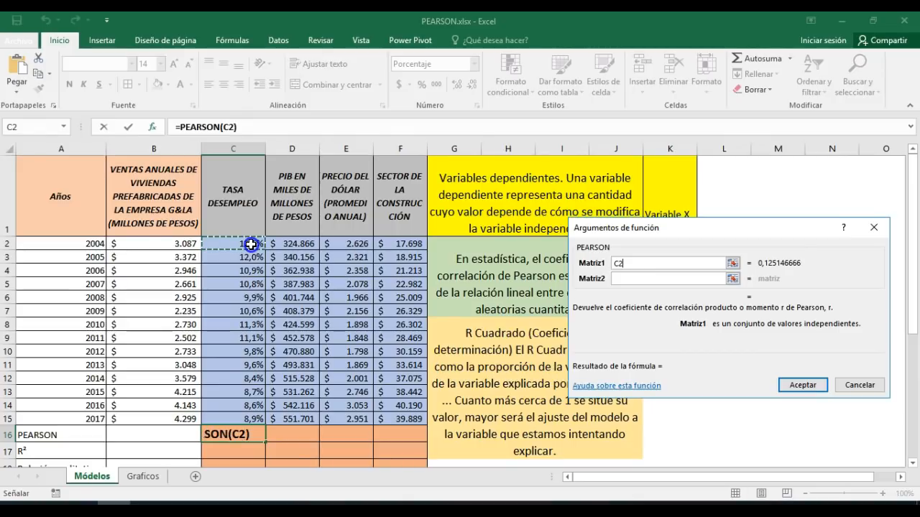
{"action": "left_click_drag", "start_coordinate": [251, 245], "coordinate": [243, 415]}
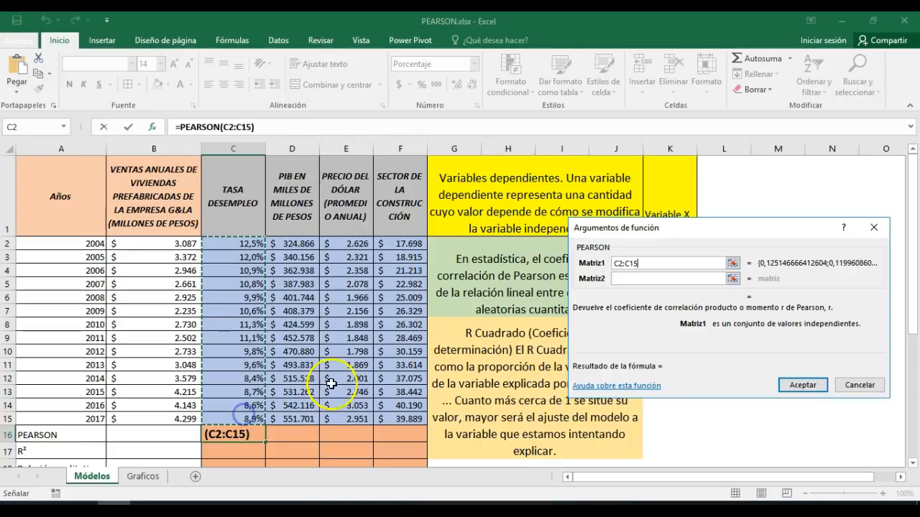
{"action": "left_click", "coordinate": [660, 279]}
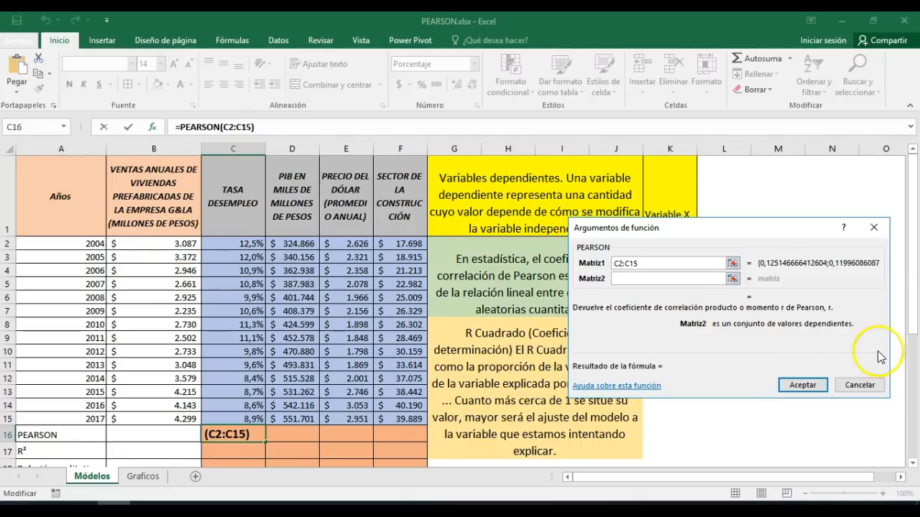
{"action": "left_click", "coordinate": [181, 244]}
{"action": "left_click_drag", "start_coordinate": [182, 243], "coordinate": [173, 422]}
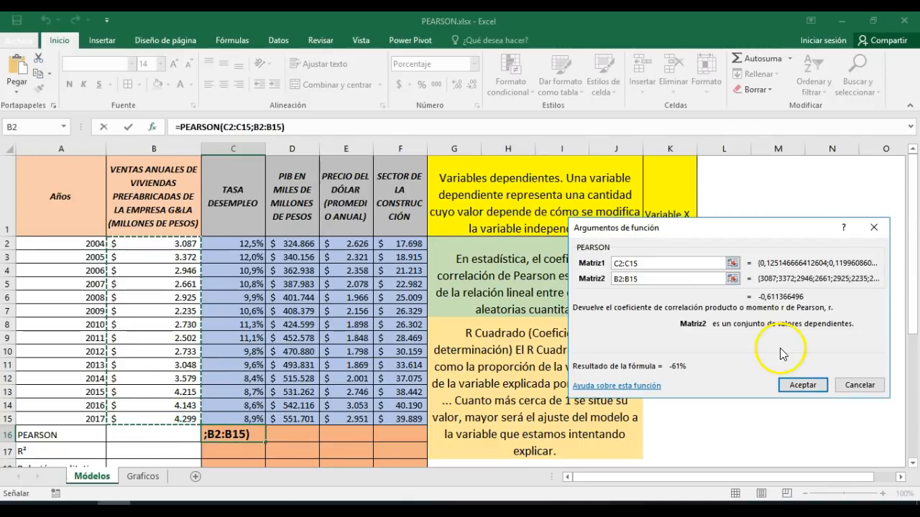
{"action": "left_click", "coordinate": [799, 385]}
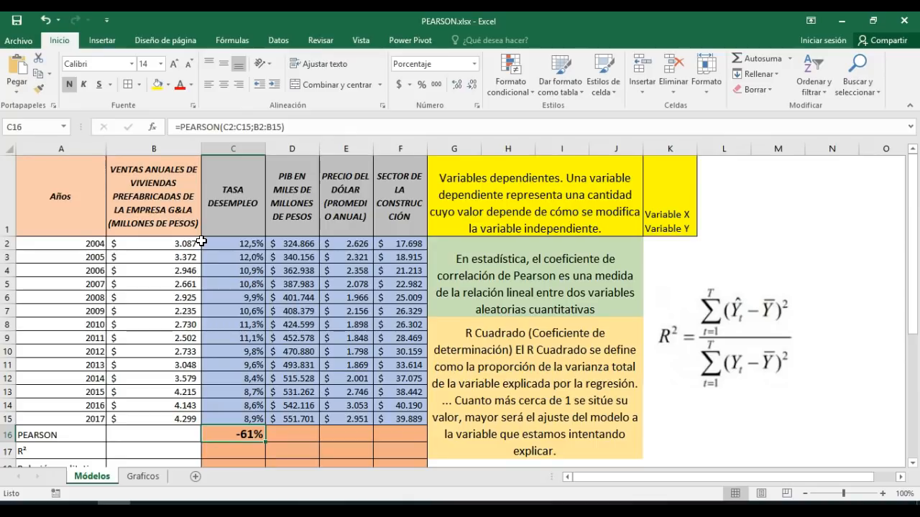
Step: Enlarge the font of the PEARSON and R² labels in A16:A17 to size 14
{"action": "left_click", "coordinate": [227, 450]}
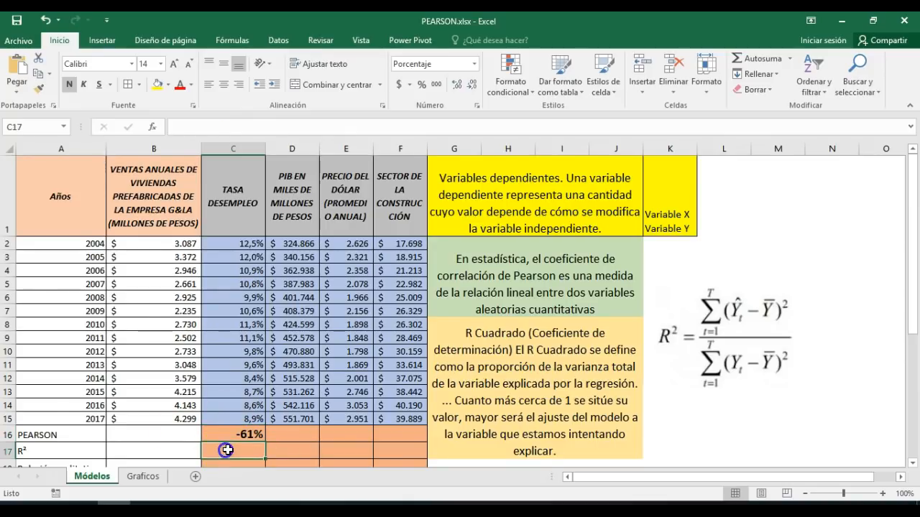
{"action": "left_click_drag", "start_coordinate": [72, 431], "coordinate": [77, 451]}
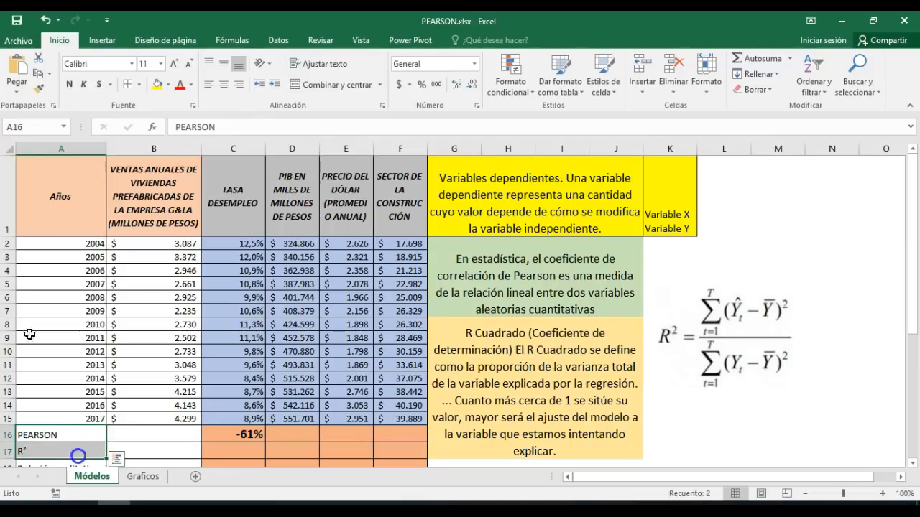
{"action": "scroll", "coordinate": [147, 83], "scroll_direction": "down", "scroll_amount": 1}
{"action": "left_click", "coordinate": [59, 40]}
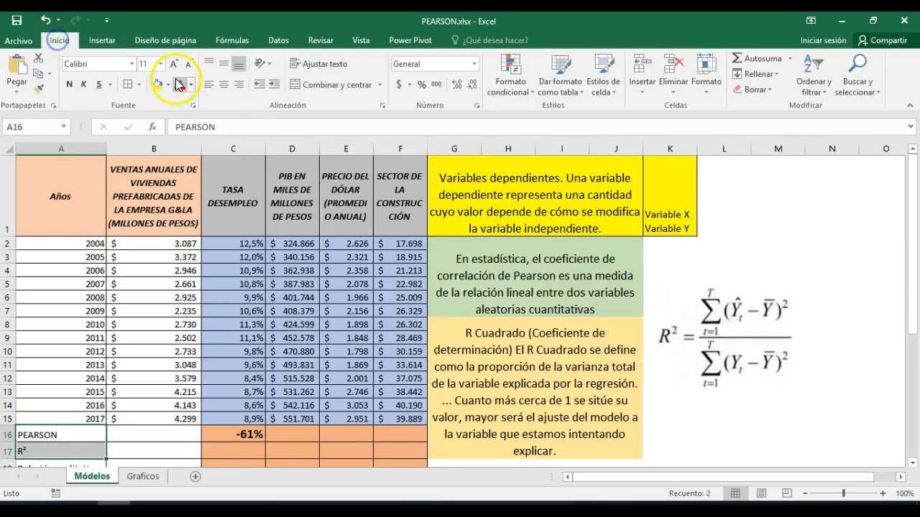
{"action": "left_click", "coordinate": [174, 64]}
{"action": "left_click", "coordinate": [174, 63]}
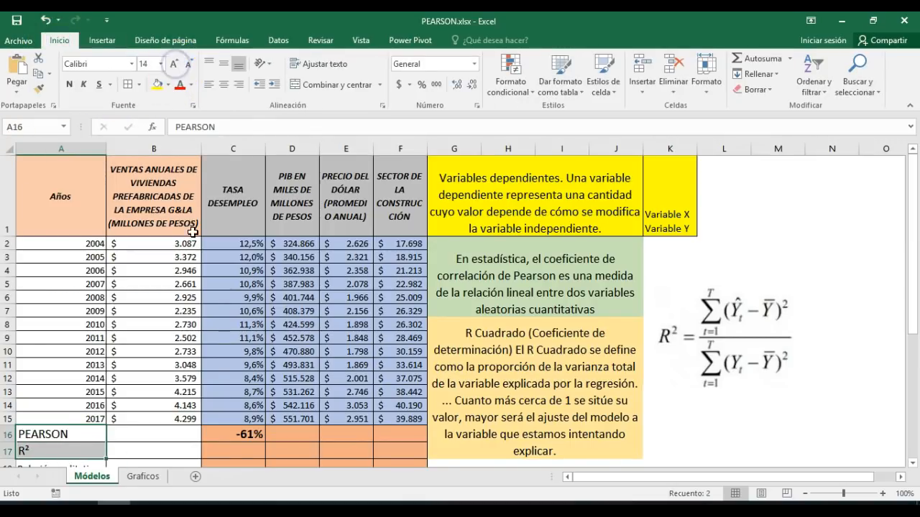
Step: Enlarge the font of the Relación cualitativa label in A18 to size 14
{"action": "left_click", "coordinate": [232, 450]}
{"action": "scroll", "coordinate": [250, 435], "scroll_direction": "down", "scroll_amount": 1}
{"action": "scroll", "coordinate": [250, 436], "scroll_direction": "up", "scroll_amount": 1}
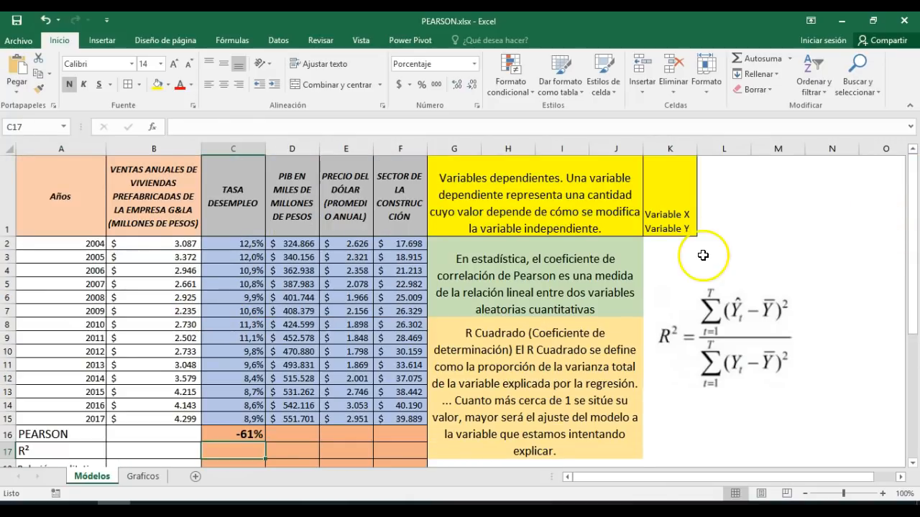
{"action": "left_click", "coordinate": [804, 229]}
{"action": "left_click_drag", "start_coordinate": [911, 208], "coordinate": [911, 239]}
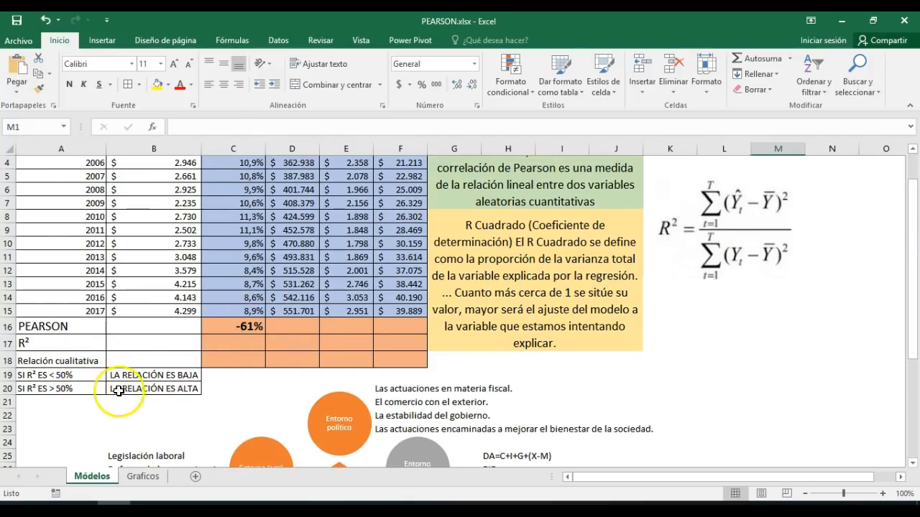
{"action": "left_click", "coordinate": [93, 361]}
{"action": "left_click", "coordinate": [173, 66]}
{"action": "left_click", "coordinate": [173, 66]}
{"action": "left_click", "coordinate": [139, 386]}
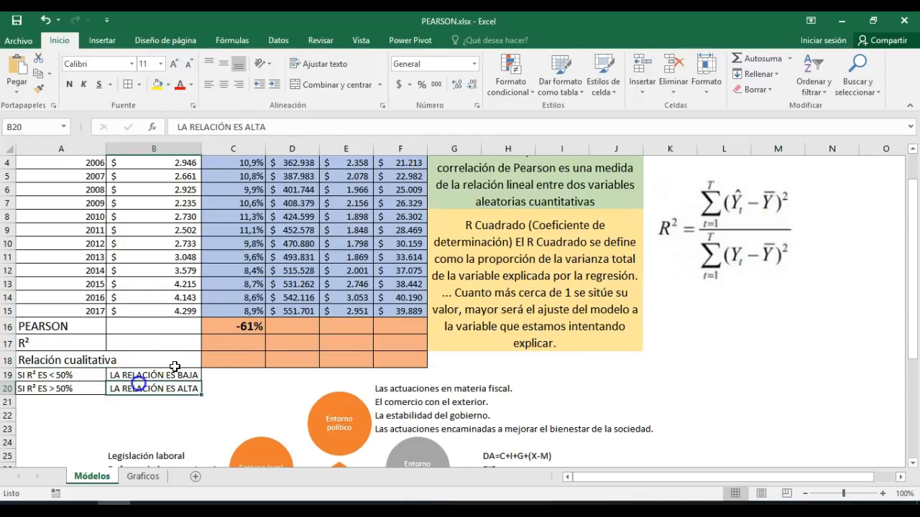
Step: Calculate the R² for TASA DESEMPLEO in C17 by multiplying the Pearson coefficient by itself with =C16*C16
{"action": "left_click", "coordinate": [244, 342]}
{"action": "scroll", "coordinate": [293, 335], "scroll_direction": "up", "scroll_amount": 1}
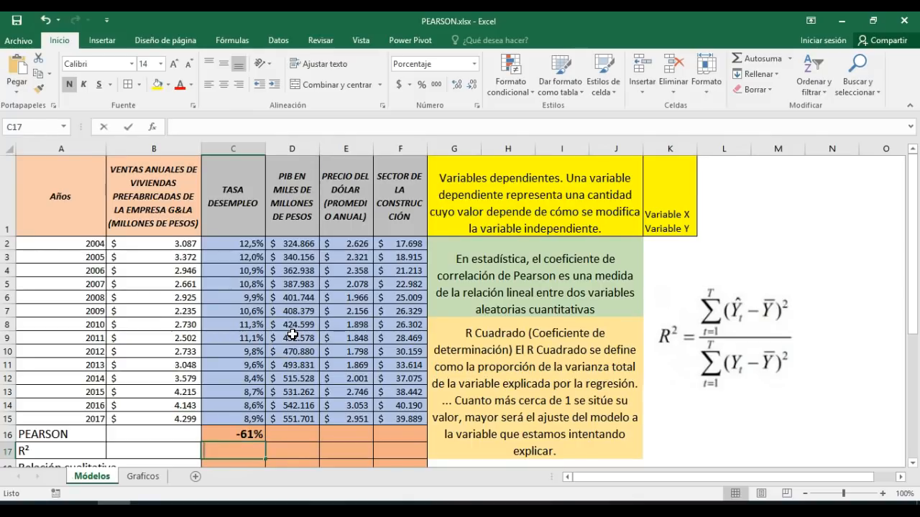
{"action": "type", "text": "="}
{"action": "left_click", "coordinate": [253, 435]}
{"action": "type", "text": "*"}
{"action": "left_click", "coordinate": [247, 435]}
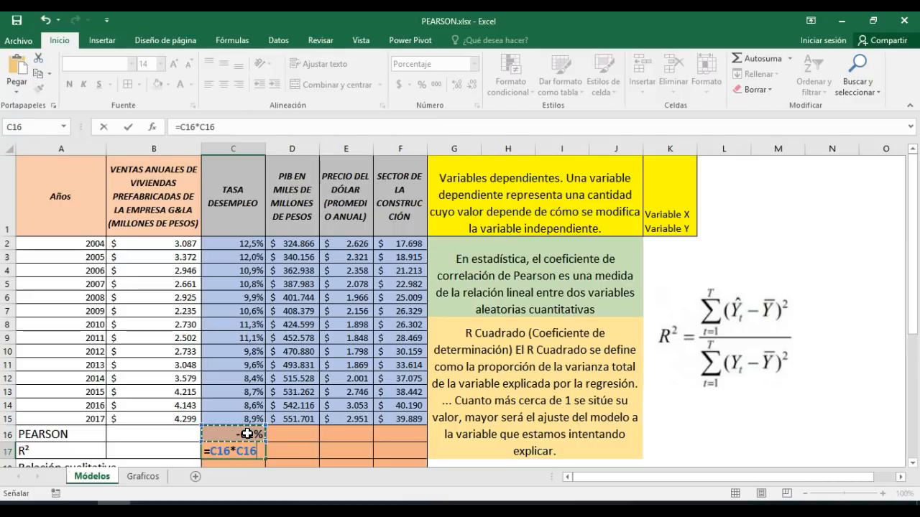
{"action": "key", "text": "Return"}
{"action": "scroll", "coordinate": [371, 407], "scroll_direction": "up", "scroll_amount": 1}
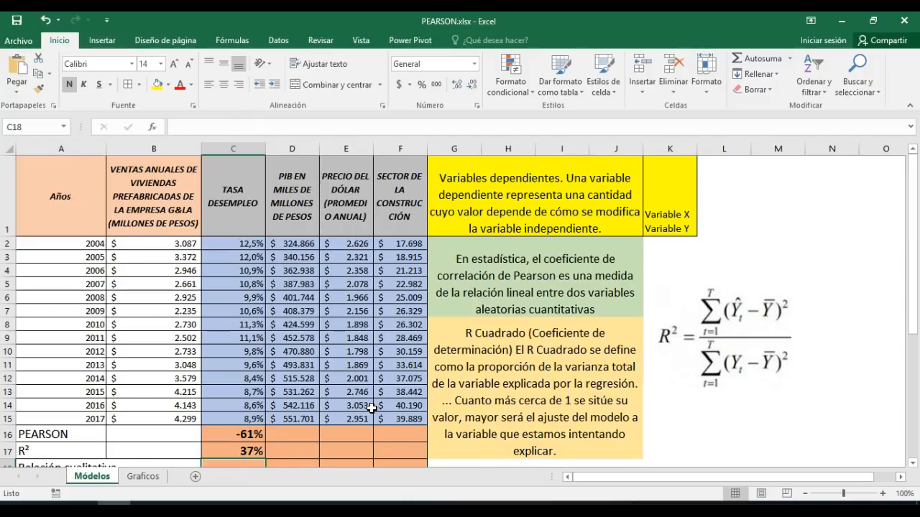
Step: Start a SI formula in C18, the Relación cualitativa row under TASA DESEMPLEO, with the logical test C17<50%
{"action": "left_click", "coordinate": [871, 297]}
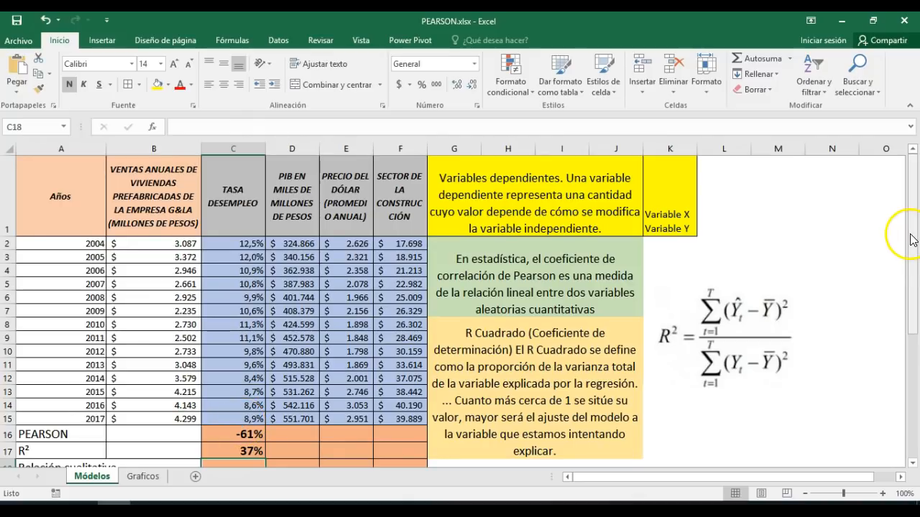
{"action": "left_click_drag", "start_coordinate": [915, 242], "coordinate": [915, 256]}
{"action": "scroll", "coordinate": [324, 273], "scroll_direction": "up", "scroll_amount": 1}
{"action": "scroll", "coordinate": [287, 246], "scroll_direction": "down", "scroll_amount": 2}
{"action": "scroll", "coordinate": [185, 360], "scroll_direction": "up", "scroll_amount": 1}
{"action": "scroll", "coordinate": [173, 355], "scroll_direction": "down", "scroll_amount": 1}
{"action": "left_click", "coordinate": [176, 335]}
{"action": "left_click", "coordinate": [232, 319]}
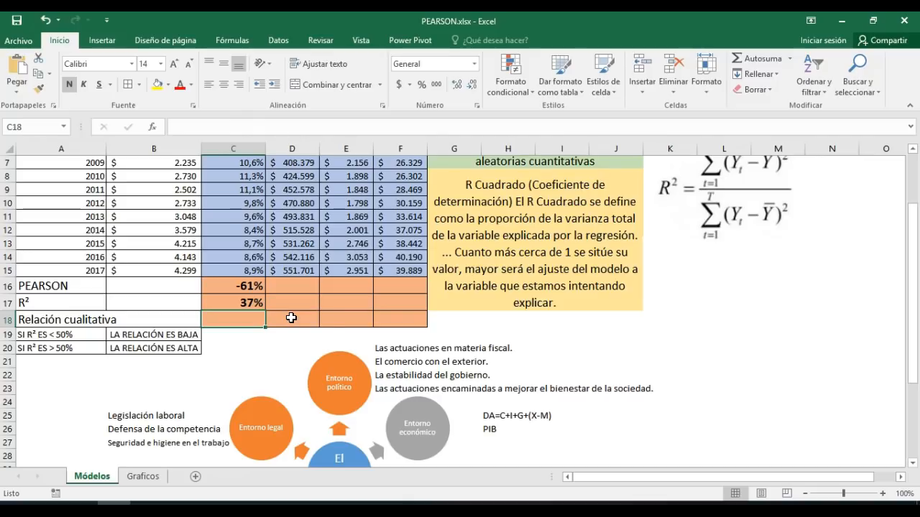
{"action": "type", "text": "=si("}
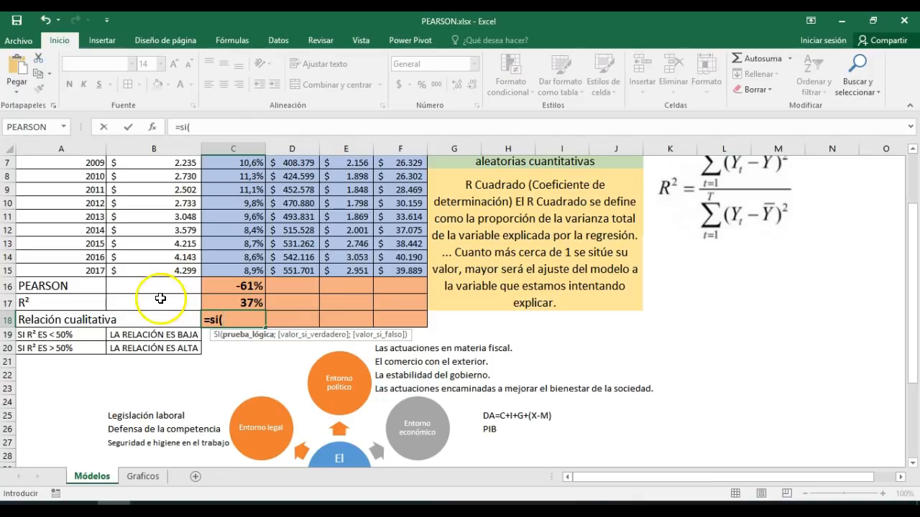
{"action": "left_click", "coordinate": [215, 300]}
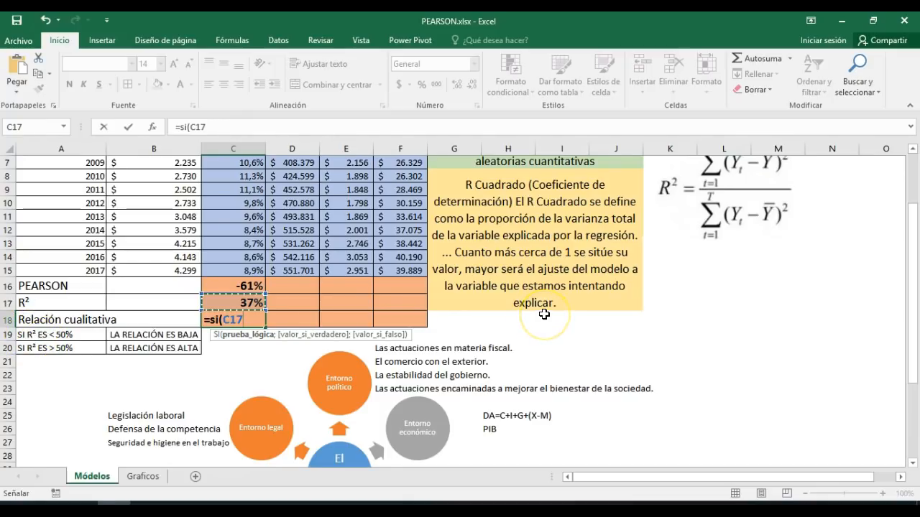
{"action": "type", "text": "<50"}
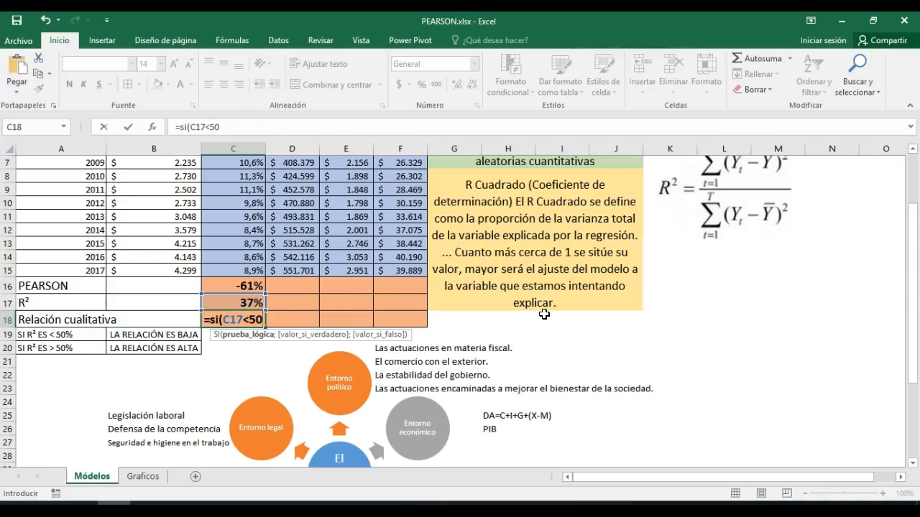
{"action": "type", "text": "%;\""}
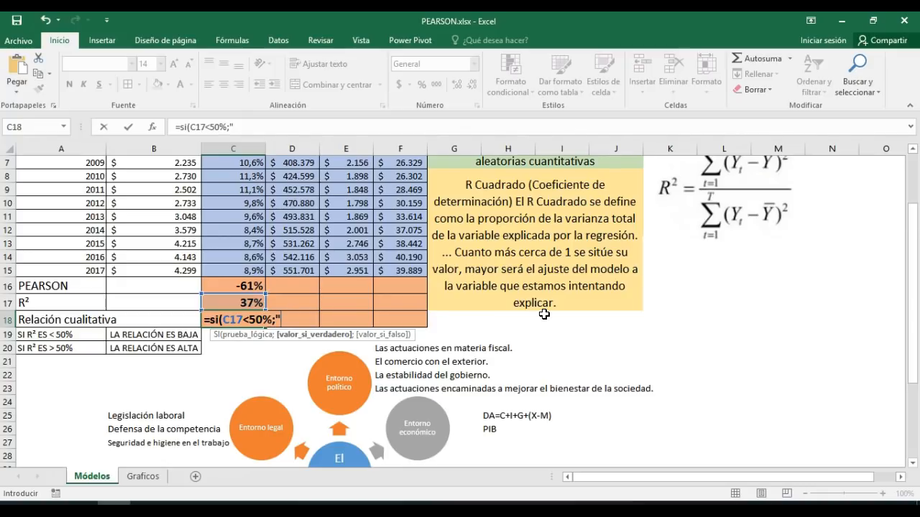
Step: Complete the SI formula in C18 with "BAJA" as the true value and "ALTA" as the false value
{"action": "type", "text": "BAJA\";"}
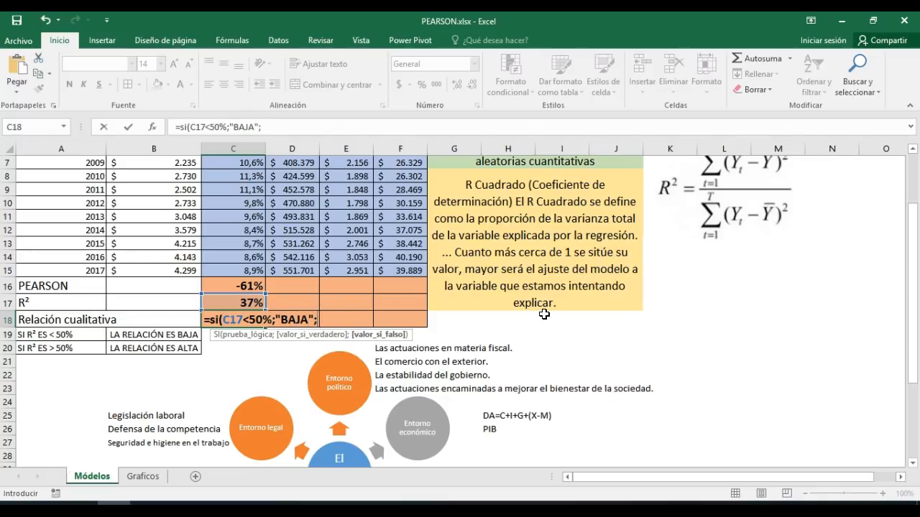
{"action": "type", "text": "\"ALTA\")"}
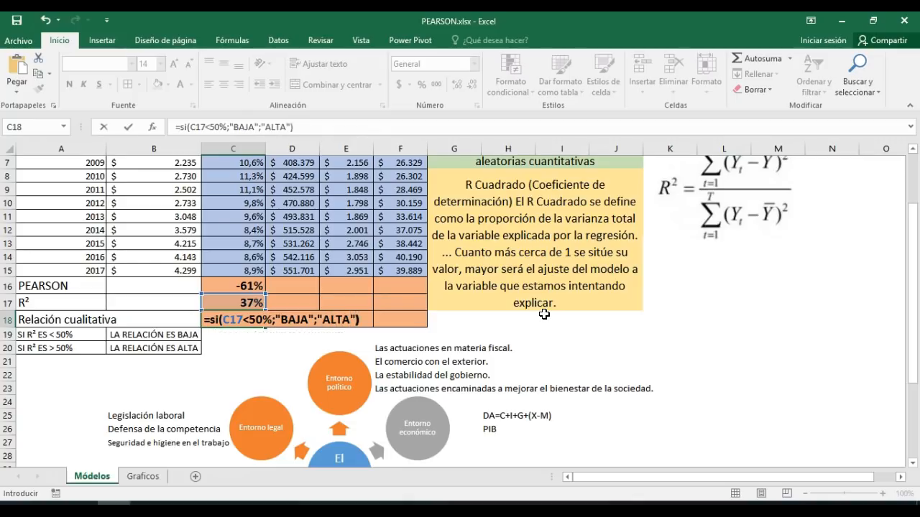
{"action": "key", "text": "Return"}
{"action": "left_click", "coordinate": [244, 320]}
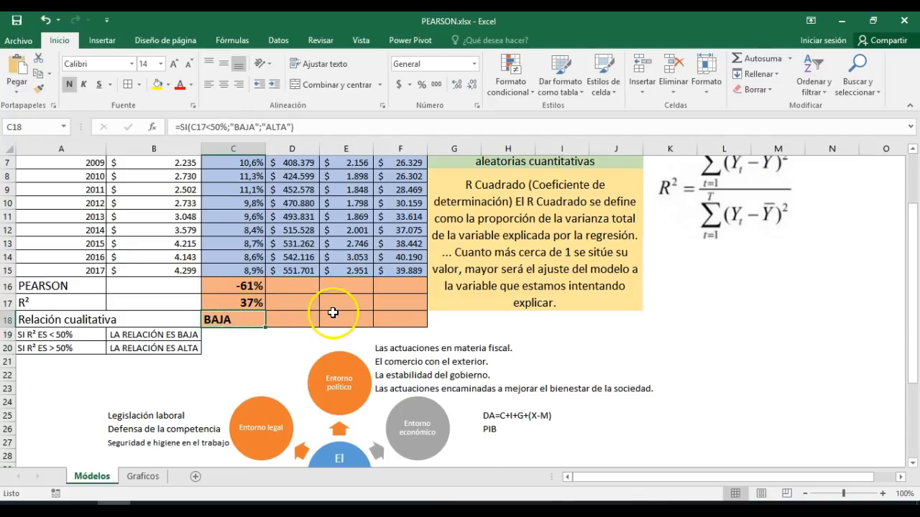
Step: Start a PEARSON formula in D16 with the PIB values D2:D15 as the first matrix
{"action": "scroll", "coordinate": [336, 313], "scroll_direction": "up", "scroll_amount": 2}
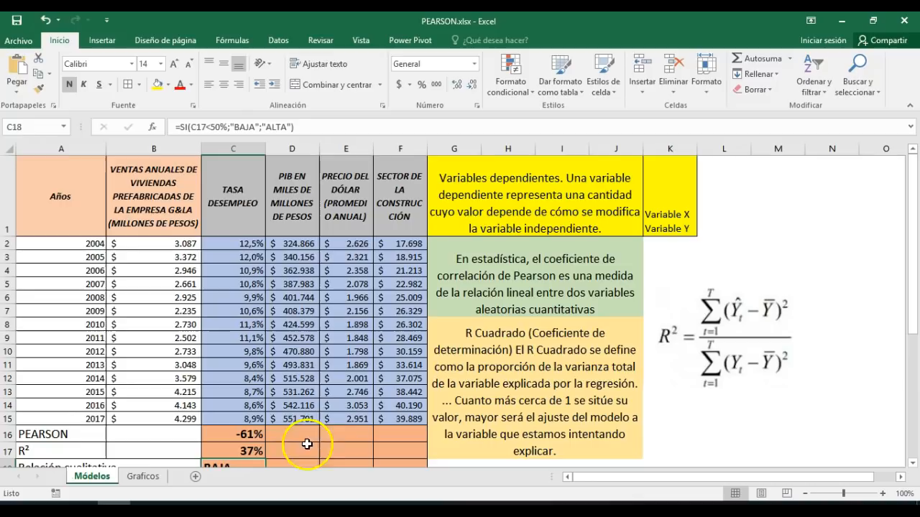
{"action": "left_click", "coordinate": [283, 435]}
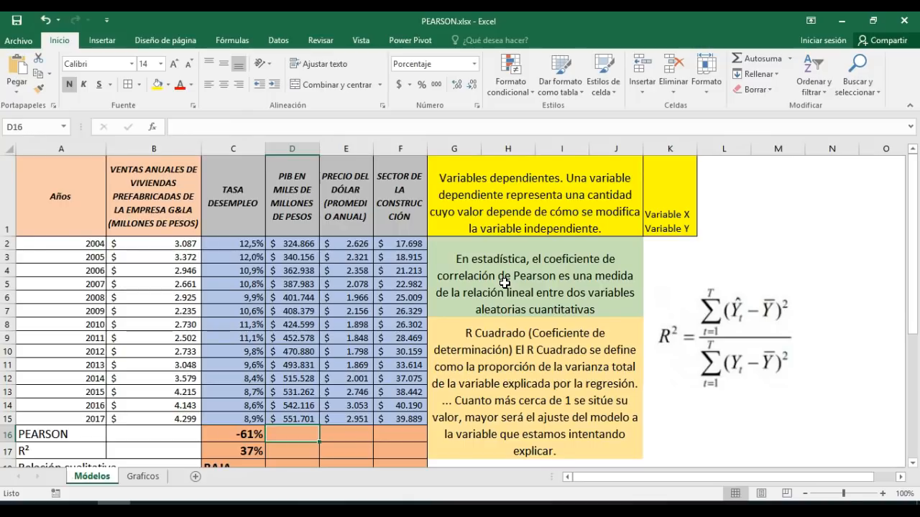
{"action": "type", "text": "="}
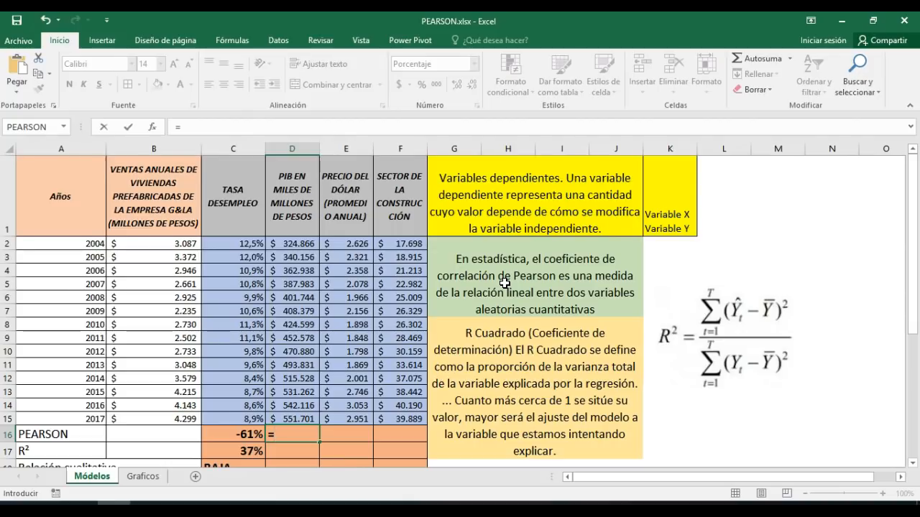
{"action": "type", "text": "PEAR"}
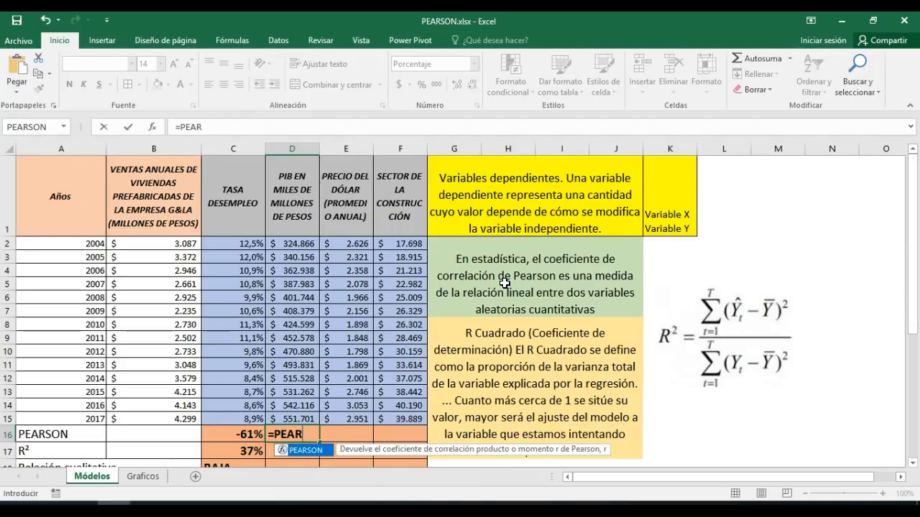
{"action": "type", "text": "SON("}
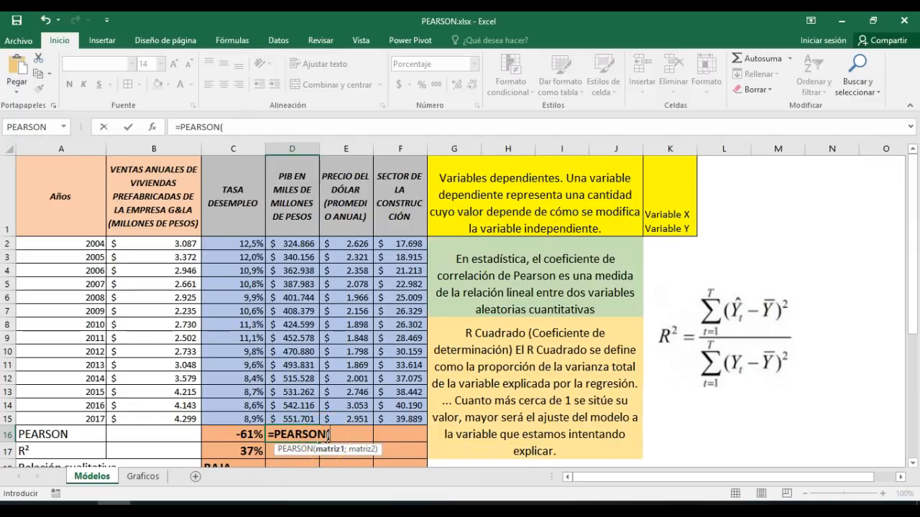
{"action": "left_click_drag", "start_coordinate": [300, 244], "coordinate": [294, 417]}
{"action": "type", "text": ";"}
{"action": "left_click_drag", "start_coordinate": [185, 244], "coordinate": [180, 410]}
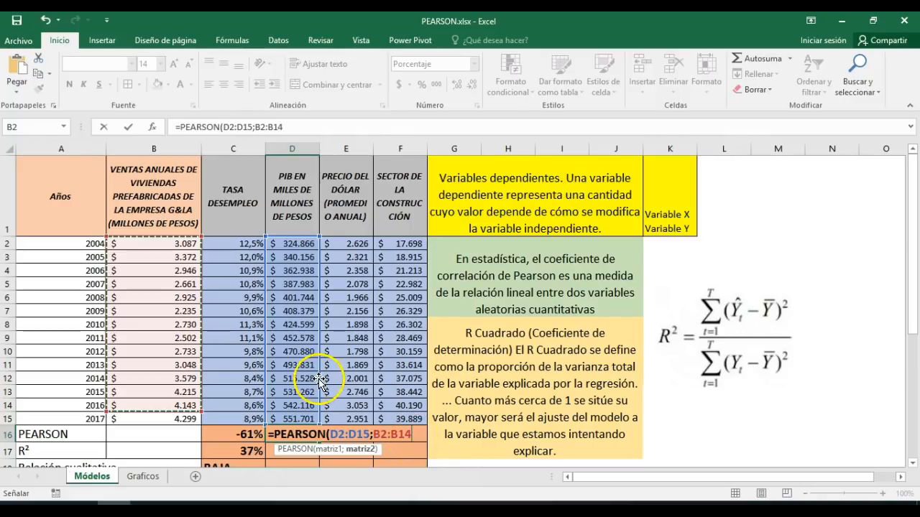
{"action": "left_click_drag", "start_coordinate": [412, 434], "coordinate": [372, 434]}
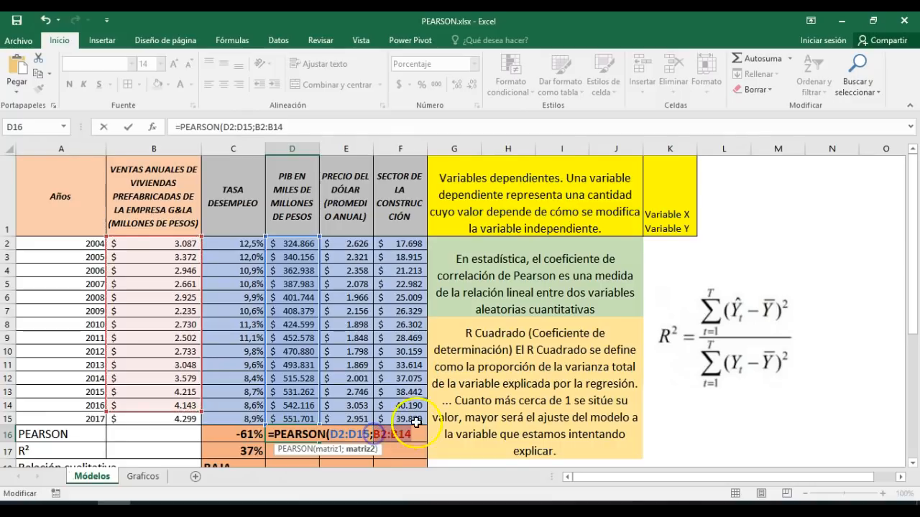
{"action": "key", "text": "F4"}
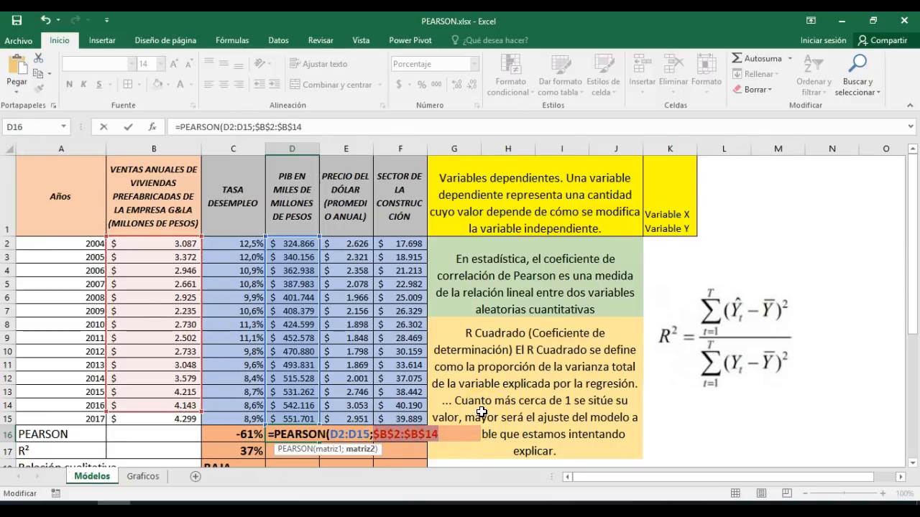
{"action": "key", "text": "BackSpace"}
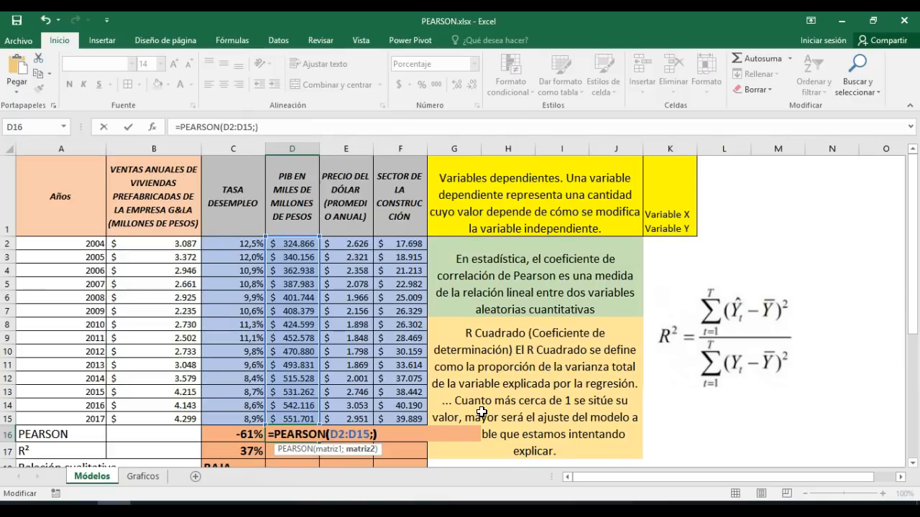
{"action": "type", "text": ")"}
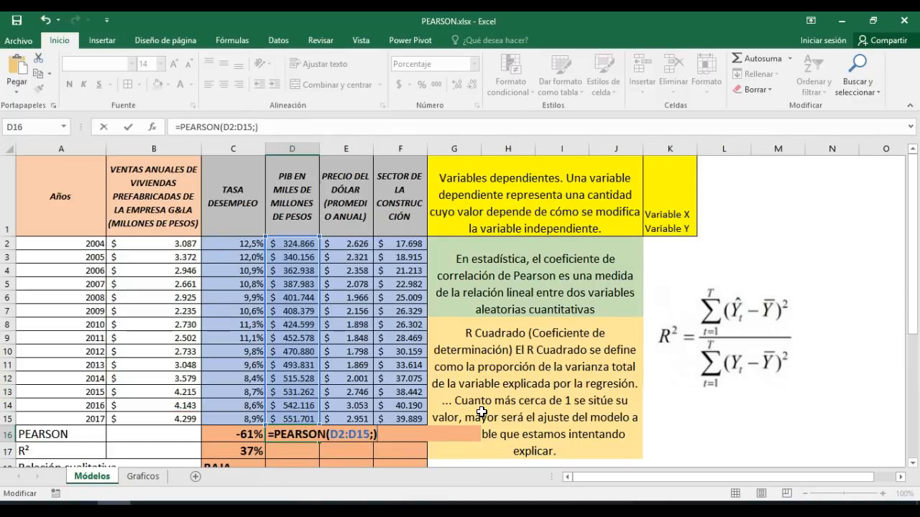
{"action": "left_click", "coordinate": [461, 412]}
{"action": "key", "text": "BackSpace"}
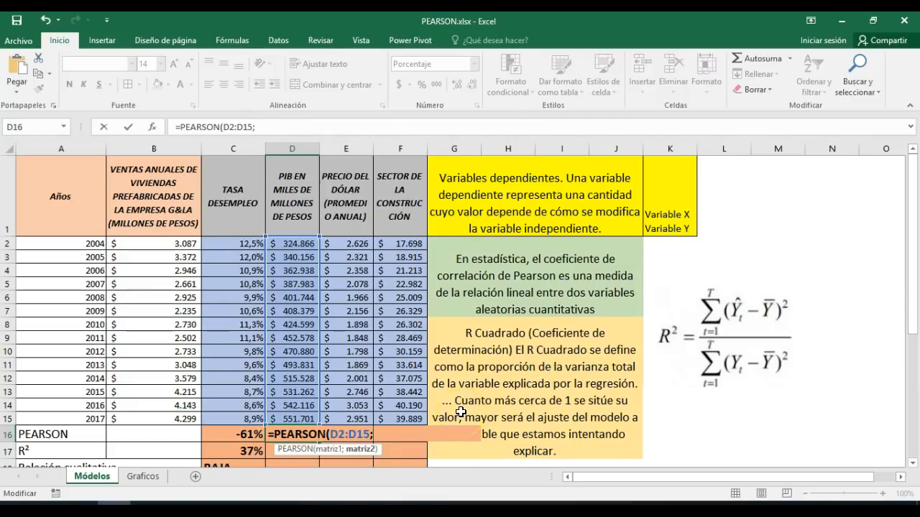
Step: Complete the PEARSON formula in D16 with the annual sales as second matrix, fixed as the absolute range $B$2:$B$15
{"action": "left_click_drag", "start_coordinate": [186, 243], "coordinate": [167, 416]}
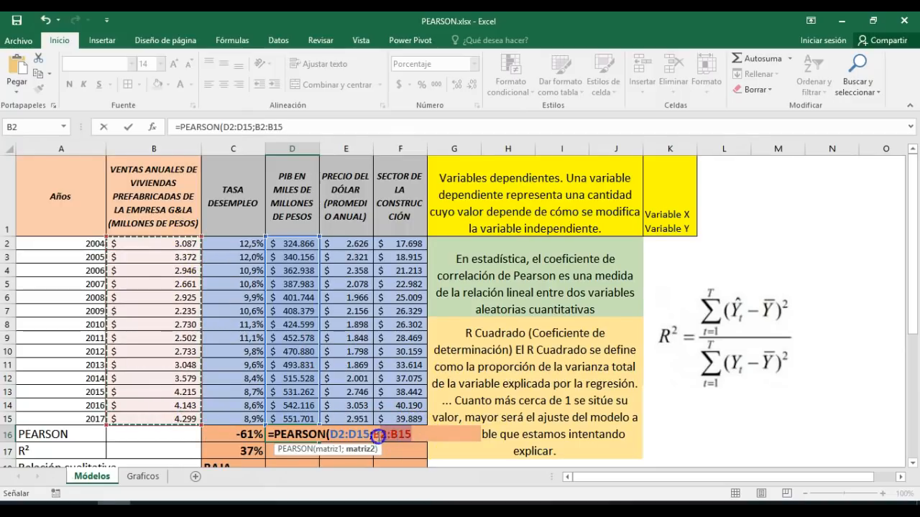
{"action": "left_click", "coordinate": [370, 434]}
{"action": "key", "text": "F4"}
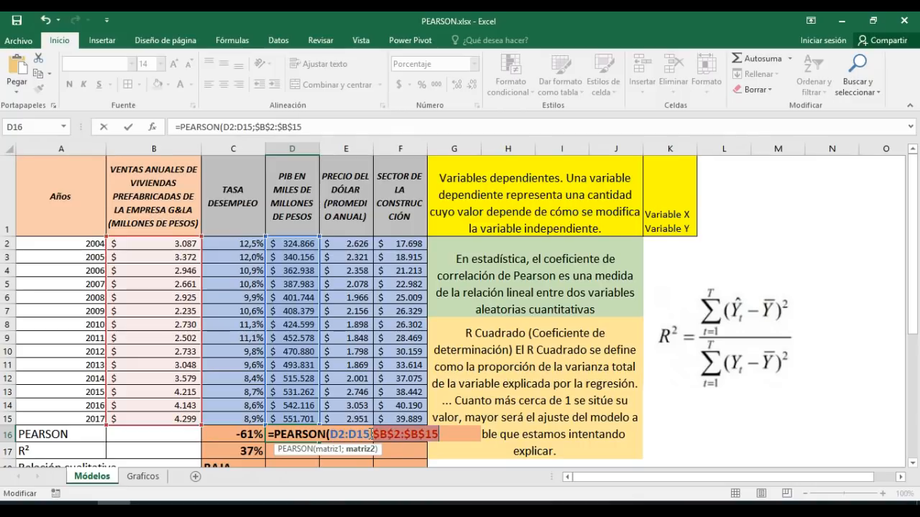
{"action": "type", "text": ")"}
{"action": "key", "text": "Return"}
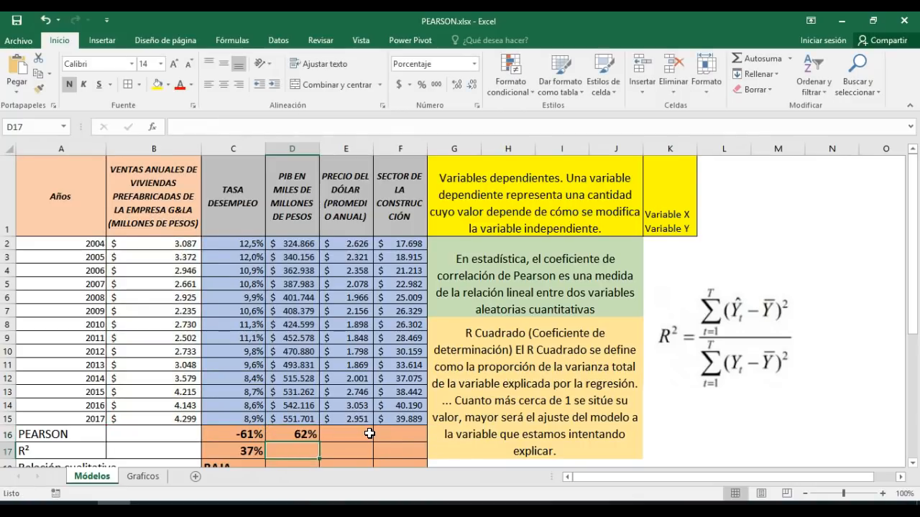
Step: Copy the PEARSON formula from D16 across to E16:F16 and the R² formula from C17 across to D17:F17
{"action": "left_click", "coordinate": [302, 434]}
{"action": "left_click_drag", "start_coordinate": [319, 442], "coordinate": [417, 434]}
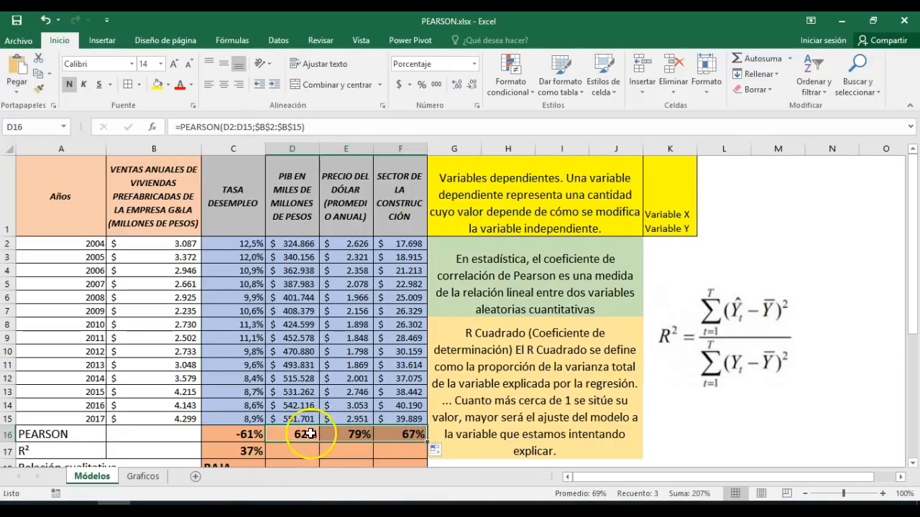
{"action": "left_click", "coordinate": [253, 452]}
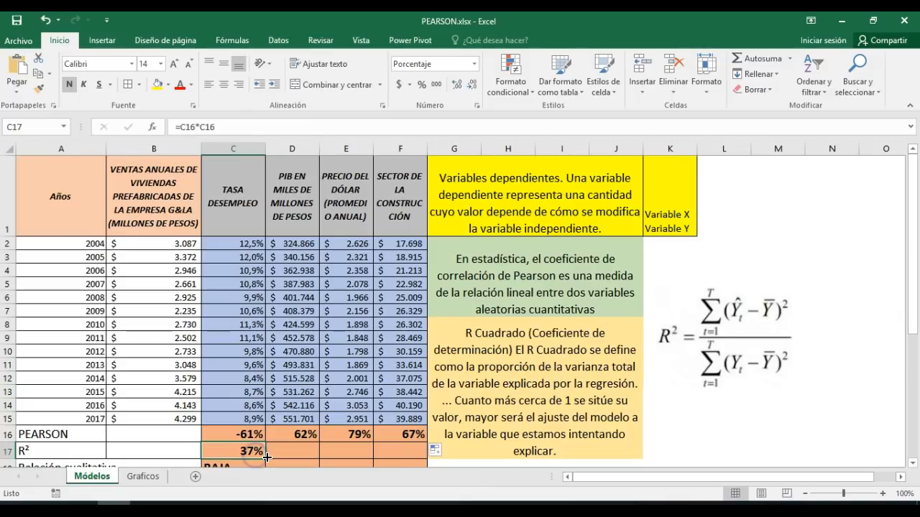
{"action": "double_click", "coordinate": [267, 450]}
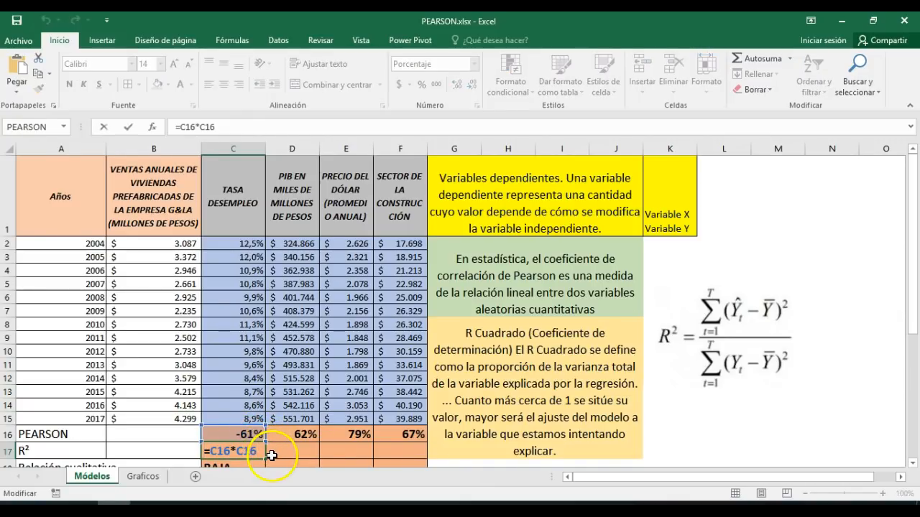
{"action": "key", "text": "Return"}
{"action": "left_click_drag", "start_coordinate": [270, 458], "coordinate": [403, 456]}
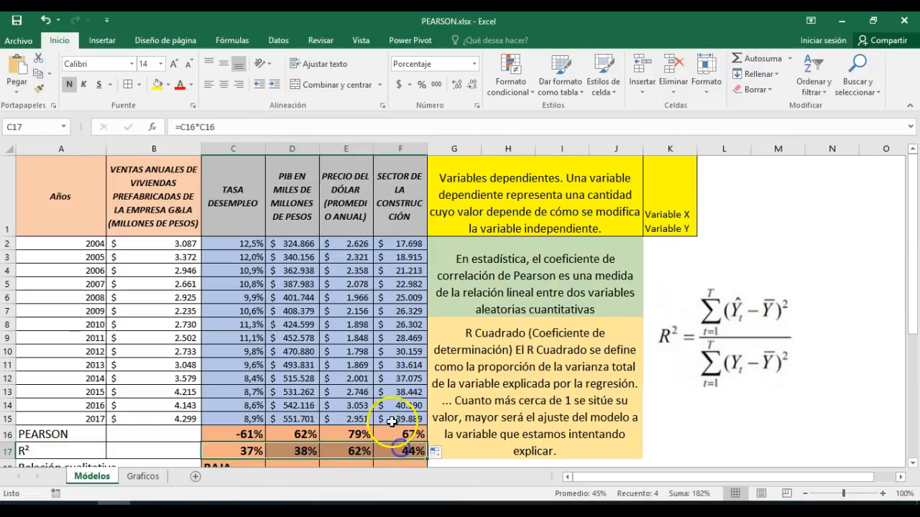
Step: Copy the Relación cualitativa formula from C18 across to D18:F18
{"action": "left_click", "coordinate": [237, 466]}
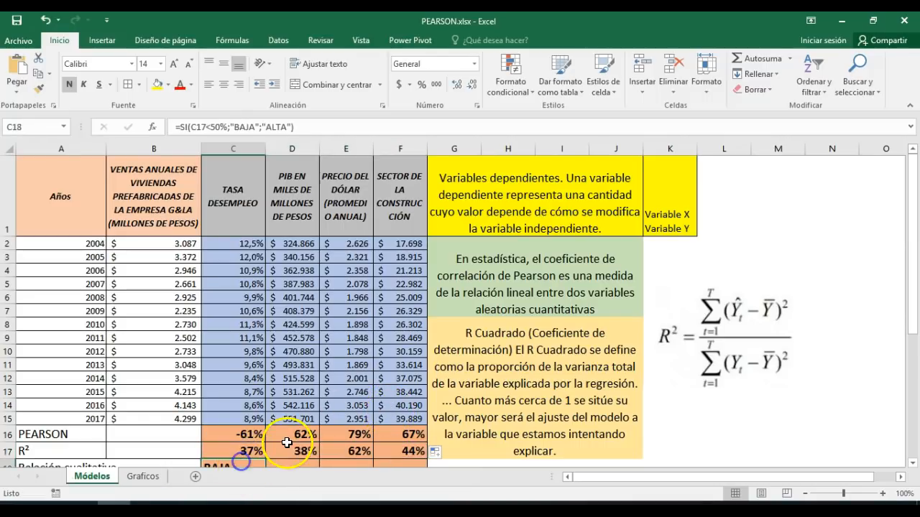
{"action": "scroll", "coordinate": [246, 462], "scroll_direction": "down", "scroll_amount": 1}
{"action": "left_click_drag", "start_coordinate": [266, 356], "coordinate": [424, 368]}
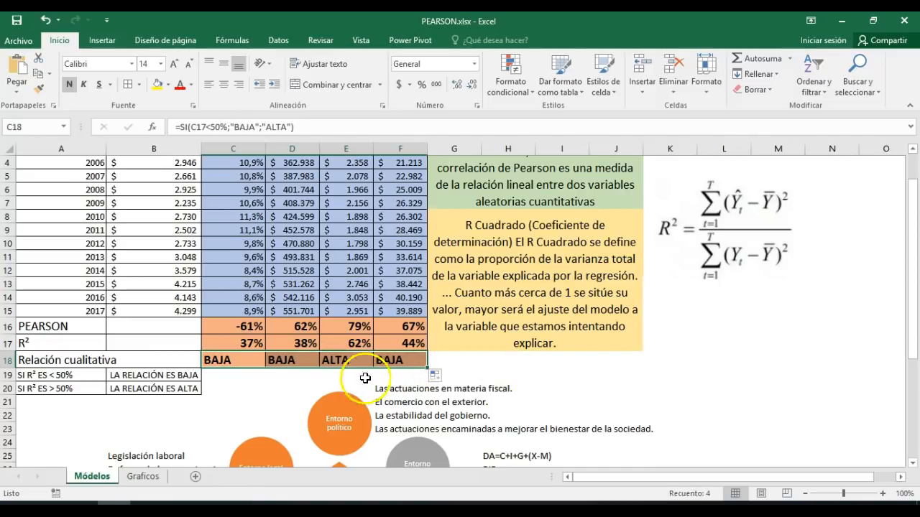
Step: Examine the dollar price's qualitative rating in E18, its yearly values in column E, and the general environment diagram below the table
{"action": "left_click", "coordinate": [348, 363]}
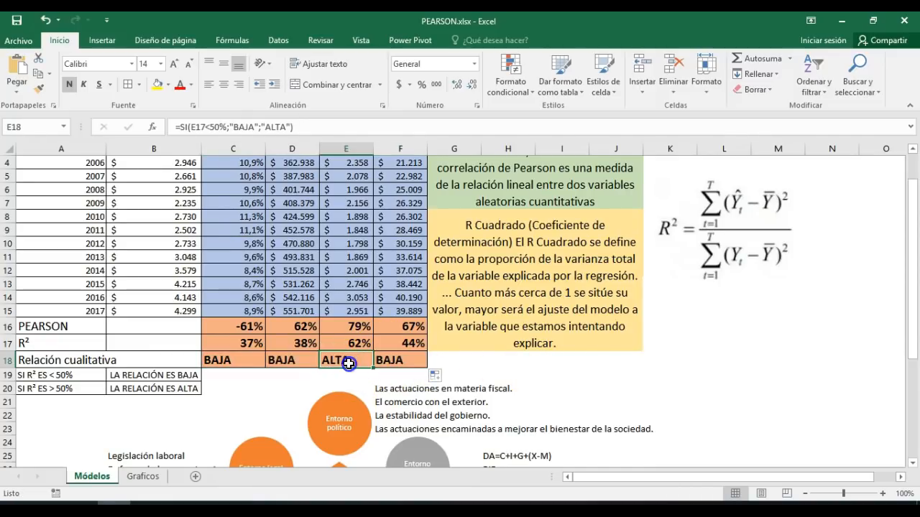
{"action": "scroll", "coordinate": [348, 363], "scroll_direction": "up", "scroll_amount": 1}
{"action": "scroll", "coordinate": [348, 363], "scroll_direction": "down", "scroll_amount": 1}
{"action": "scroll", "coordinate": [349, 363], "scroll_direction": "up", "scroll_amount": 1}
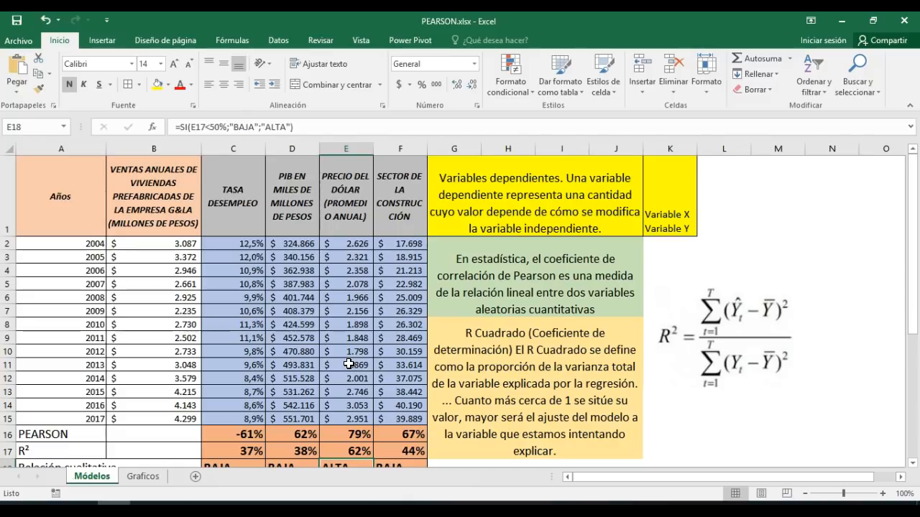
{"action": "left_click_drag", "start_coordinate": [362, 244], "coordinate": [360, 409]}
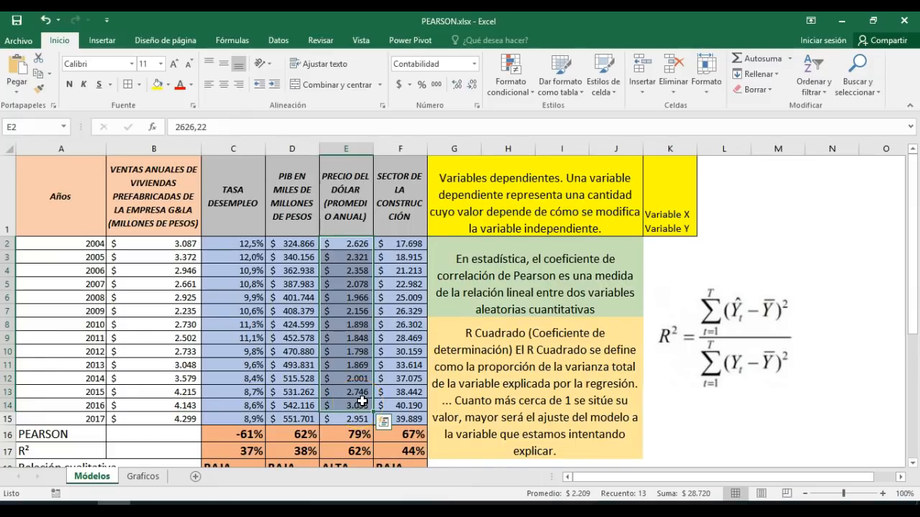
{"action": "scroll", "coordinate": [362, 406], "scroll_direction": "down", "scroll_amount": 1}
{"action": "scroll", "coordinate": [365, 404], "scroll_direction": "down", "scroll_amount": 1}
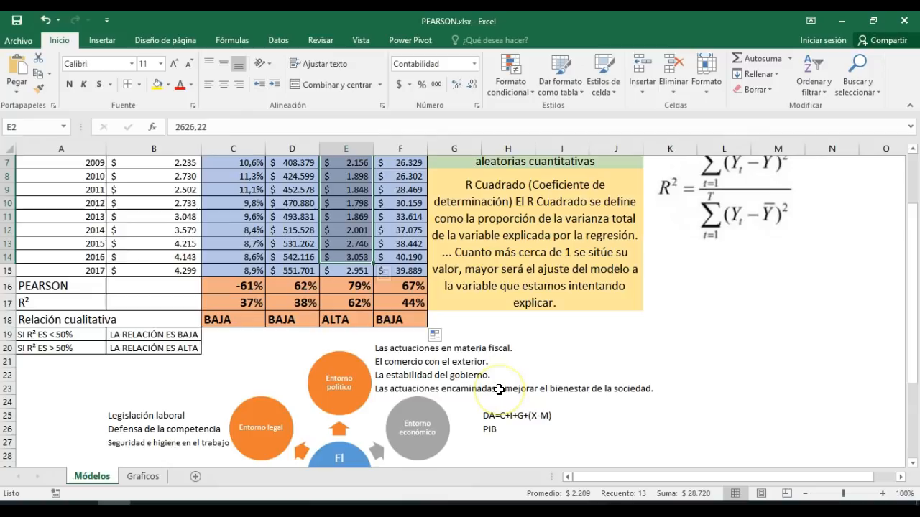
{"action": "scroll", "coordinate": [499, 389], "scroll_direction": "down", "scroll_amount": 2}
{"action": "scroll", "coordinate": [507, 389], "scroll_direction": "down", "scroll_amount": 2}
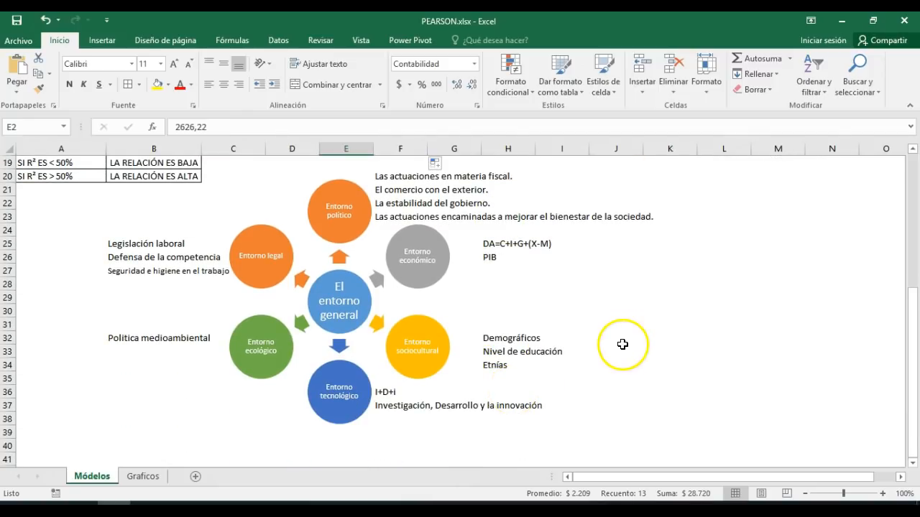
{"action": "scroll", "coordinate": [622, 345], "scroll_direction": "up", "scroll_amount": 1, "text": "ctrl"}
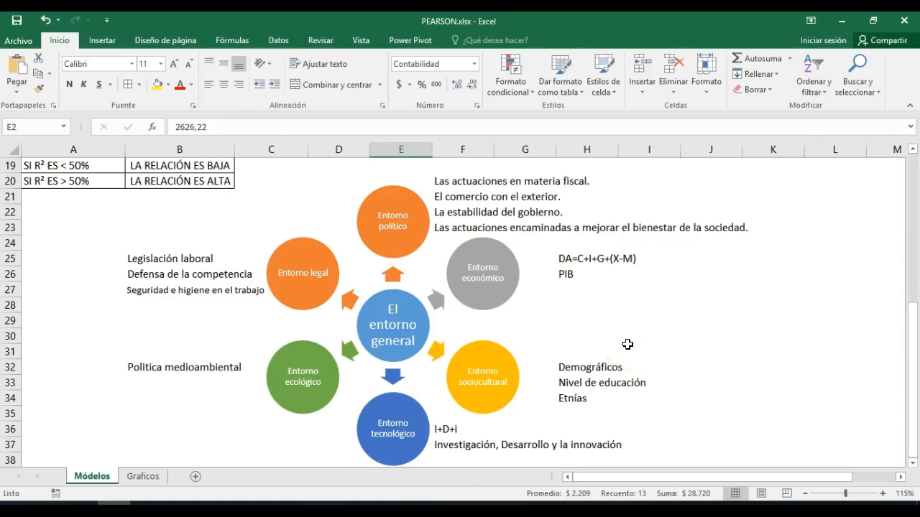
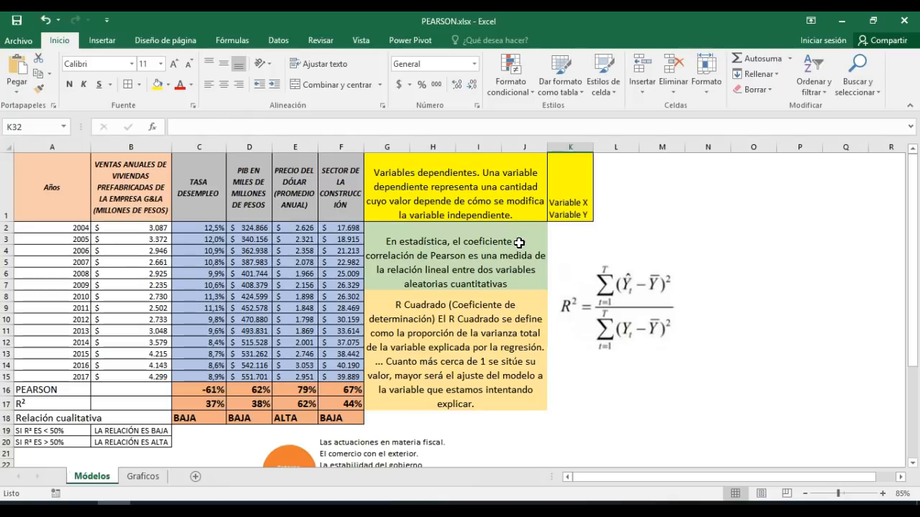
Step: Turn off the gridlines on the Graficos sheet
{"action": "left_click", "coordinate": [138, 476]}
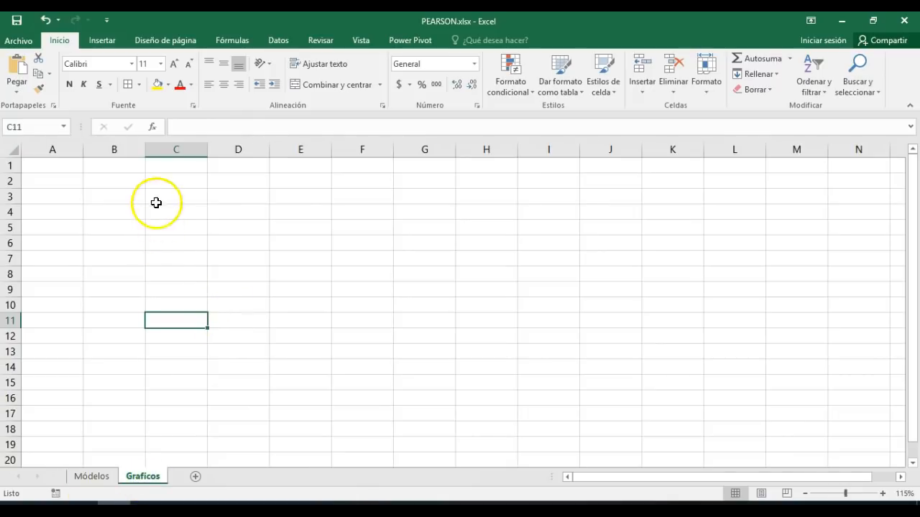
{"action": "left_click", "coordinate": [100, 41]}
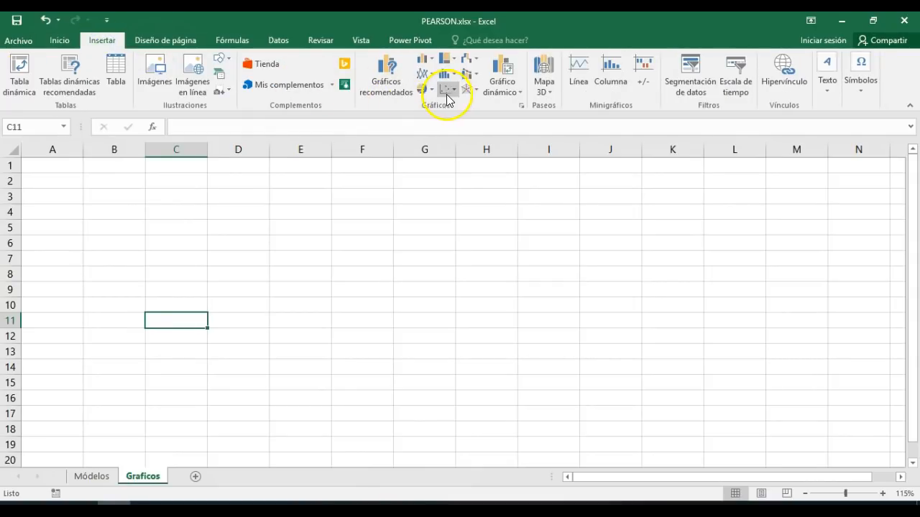
{"action": "left_click", "coordinate": [356, 41]}
{"action": "left_click", "coordinate": [205, 87]}
{"action": "left_click", "coordinate": [154, 195]}
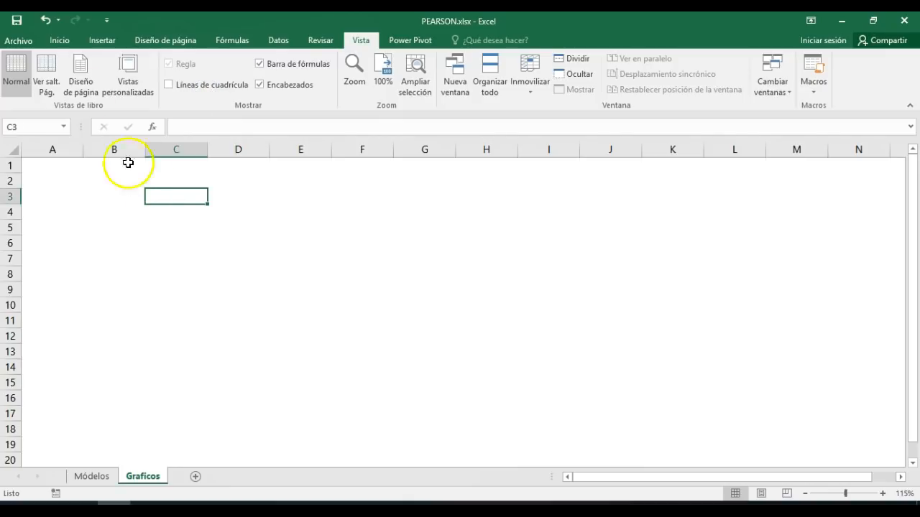
Step: Insert an empty markers-only scatter chart on the Graficos sheet and place it over roughly columns B to H, rows 2 to 17
{"action": "left_click", "coordinate": [70, 40]}
{"action": "left_click", "coordinate": [110, 40]}
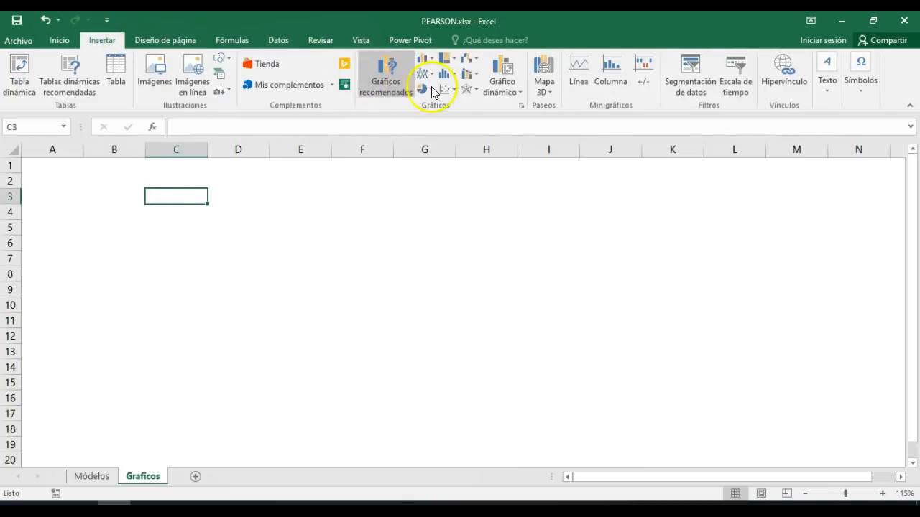
{"action": "left_click", "coordinate": [453, 90]}
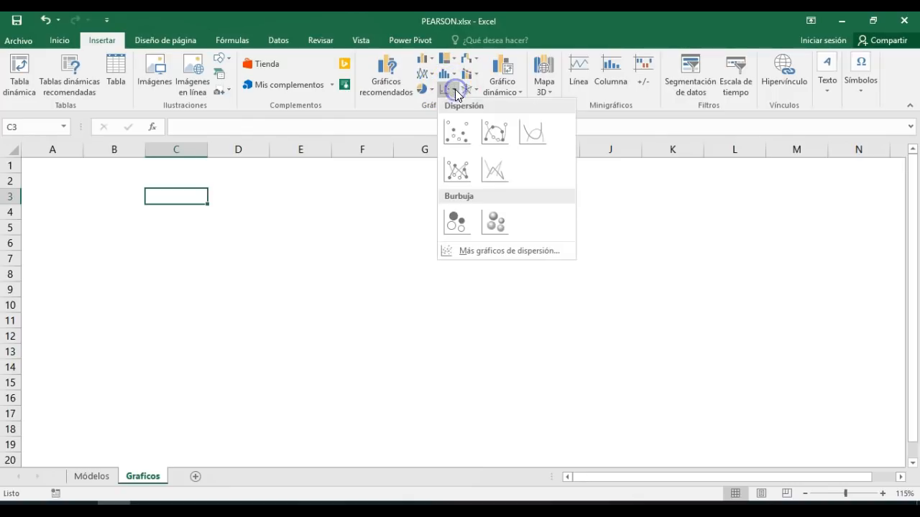
{"action": "left_click", "coordinate": [454, 126]}
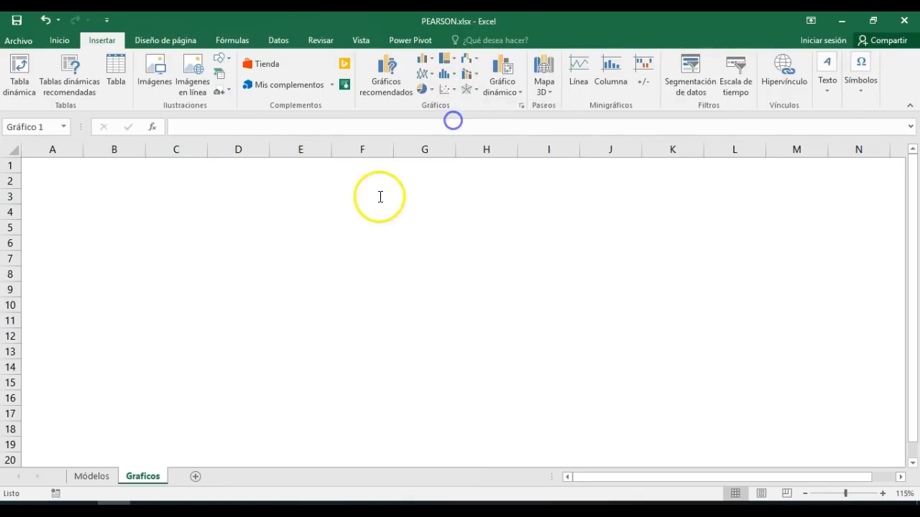
{"action": "left_click_drag", "start_coordinate": [362, 222], "coordinate": [215, 198]}
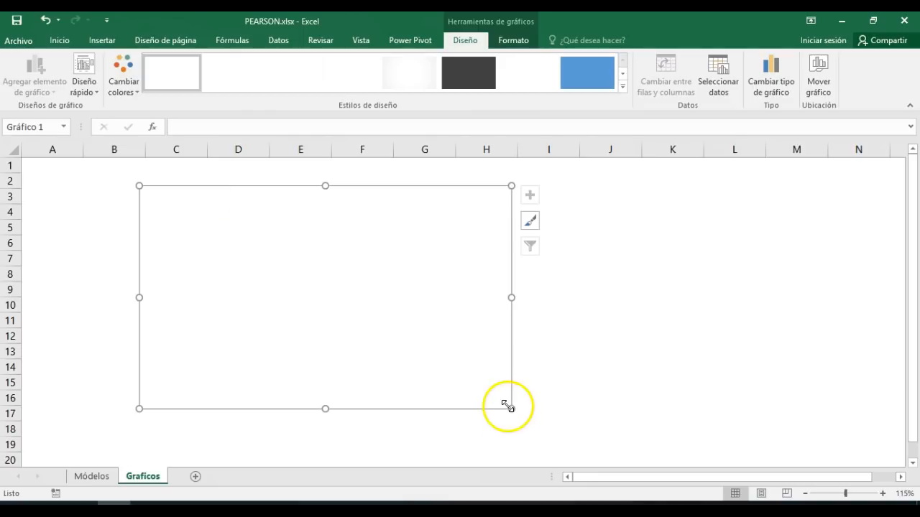
{"action": "left_click_drag", "start_coordinate": [510, 409], "coordinate": [540, 416]}
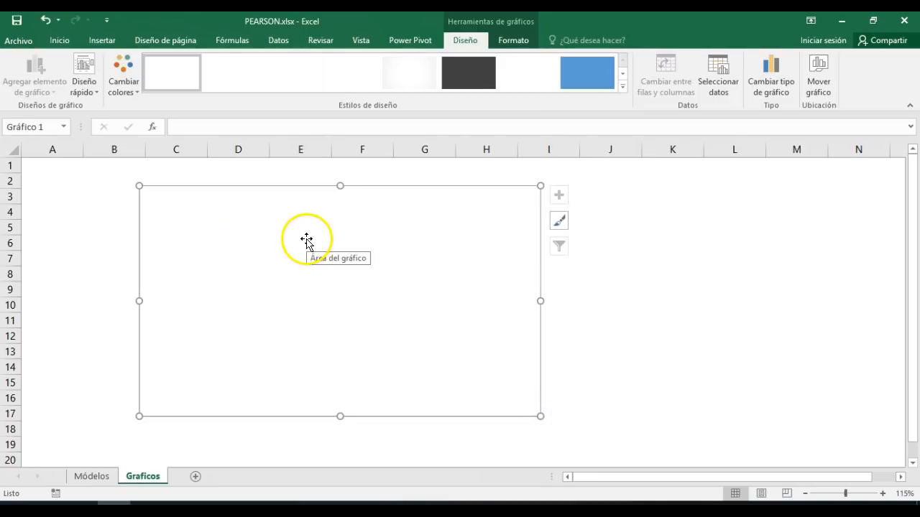
Step: Add a data series to the scatter chart, named "Comportamiento de las ventas vs el Precio del Dolar"
{"action": "right_click", "coordinate": [310, 242]}
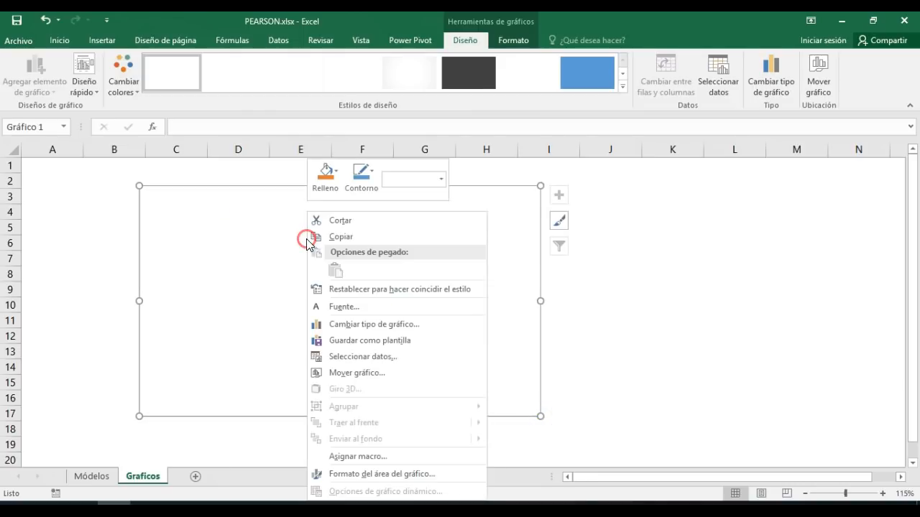
{"action": "left_click", "coordinate": [400, 359]}
{"action": "left_click", "coordinate": [551, 338]}
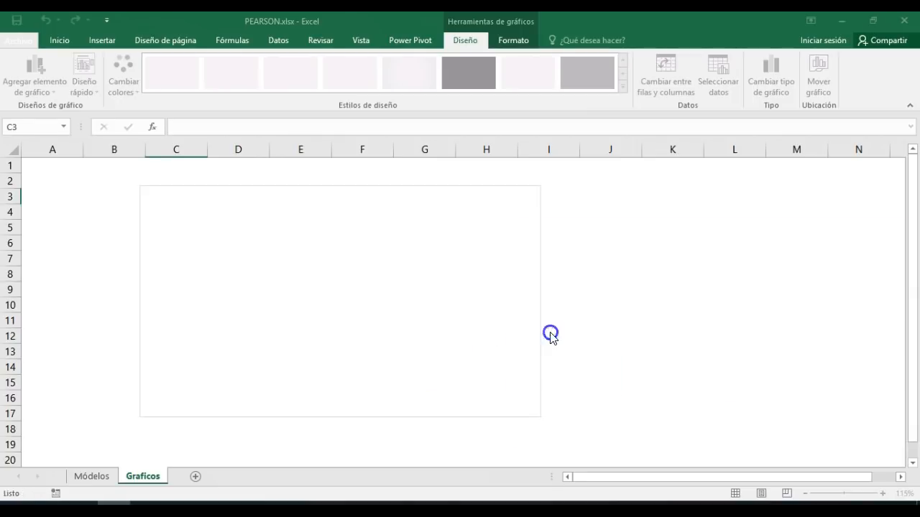
{"action": "left_click", "coordinate": [655, 311]}
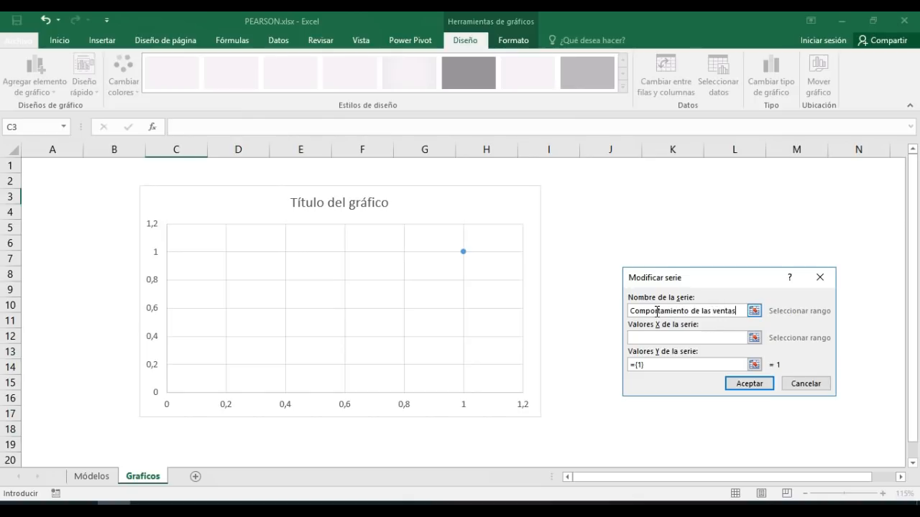
{"action": "type", "text": "Preci"}
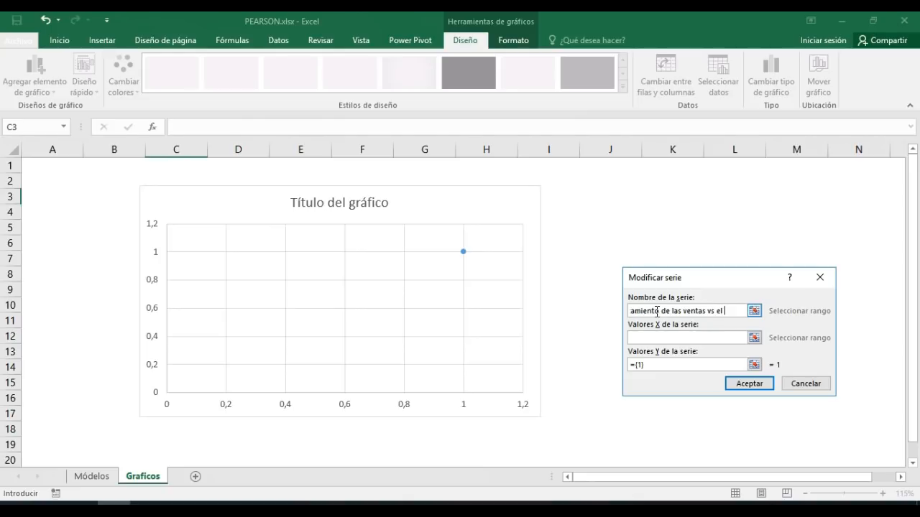
{"action": "type", "text": "o del"}
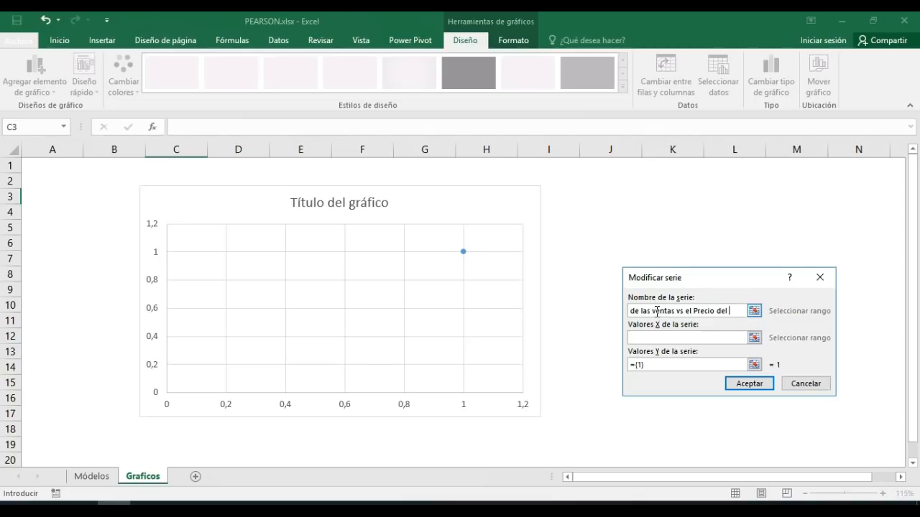
{"action": "type", "text": " Dolar"}
Step: Set the series' X values to the dollar prices in Módelos $E$2:$E$15
{"action": "left_click", "coordinate": [652, 336]}
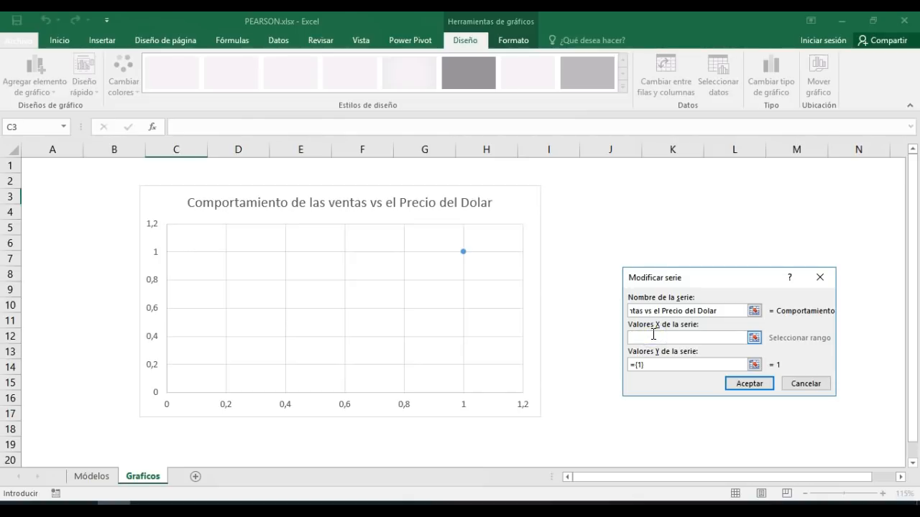
{"action": "left_click", "coordinate": [89, 474]}
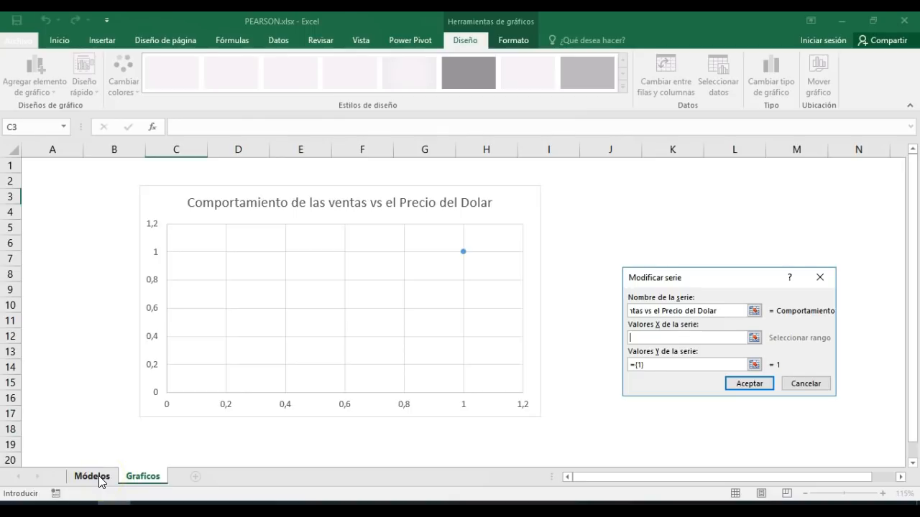
{"action": "left_click_drag", "start_coordinate": [306, 228], "coordinate": [310, 373]}
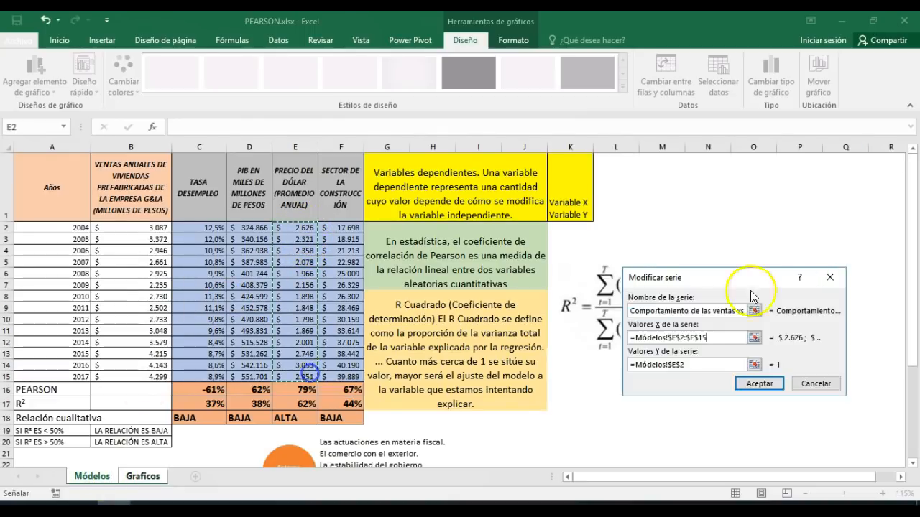
Step: Set the series' Y values to the annual sales in Módelos $B$2:$B$15 and accept the chart's data source
{"action": "left_click", "coordinate": [754, 365]}
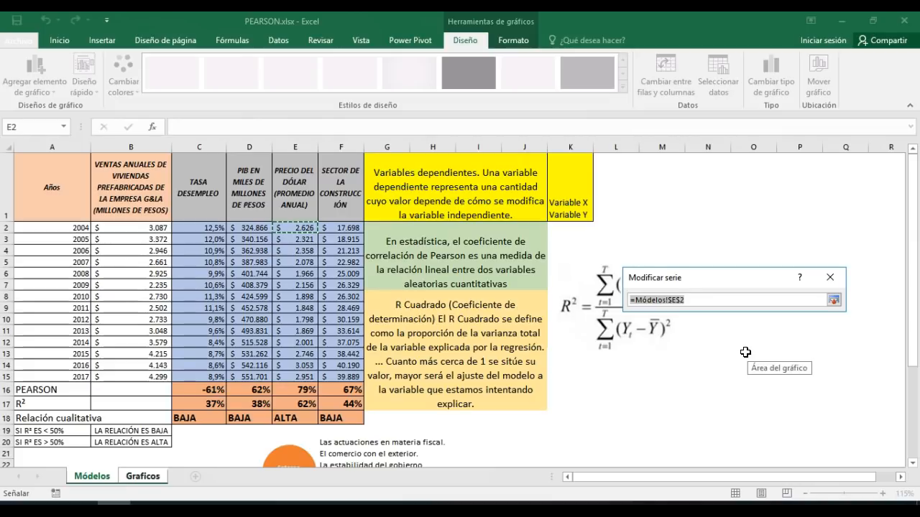
{"action": "key", "text": "BackSpace"}
{"action": "left_click", "coordinate": [654, 296]}
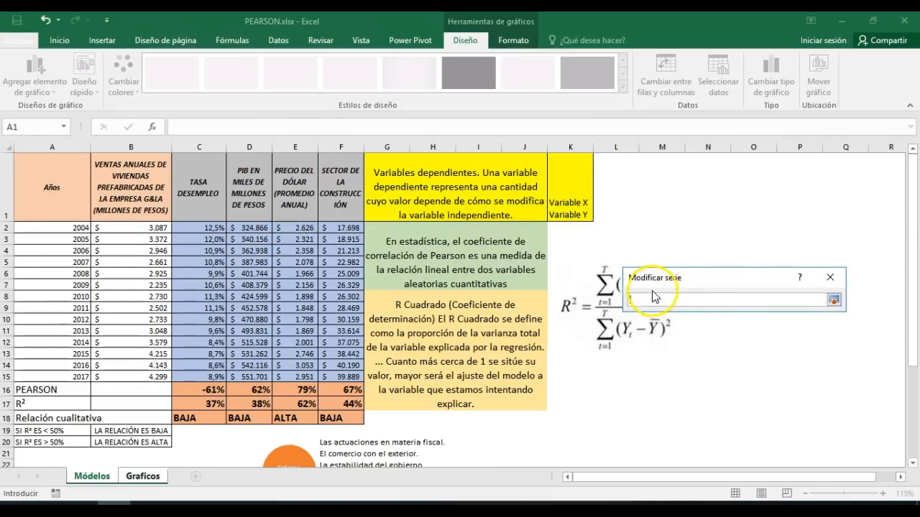
{"action": "left_click_drag", "start_coordinate": [131, 227], "coordinate": [141, 376]}
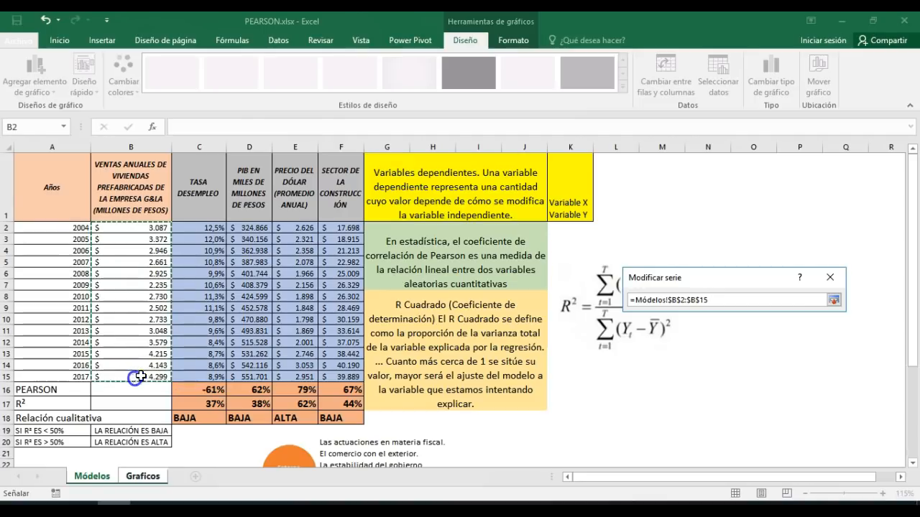
{"action": "left_click", "coordinate": [834, 300]}
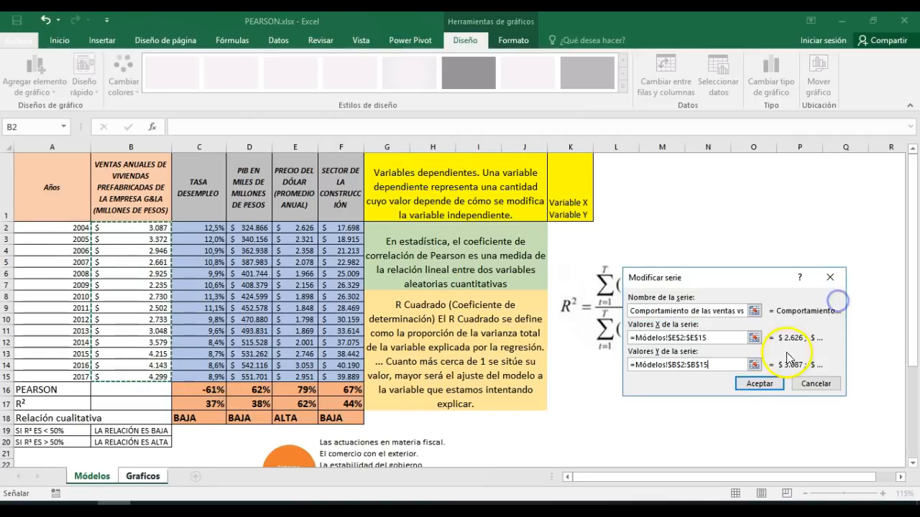
{"action": "left_click", "coordinate": [759, 383]}
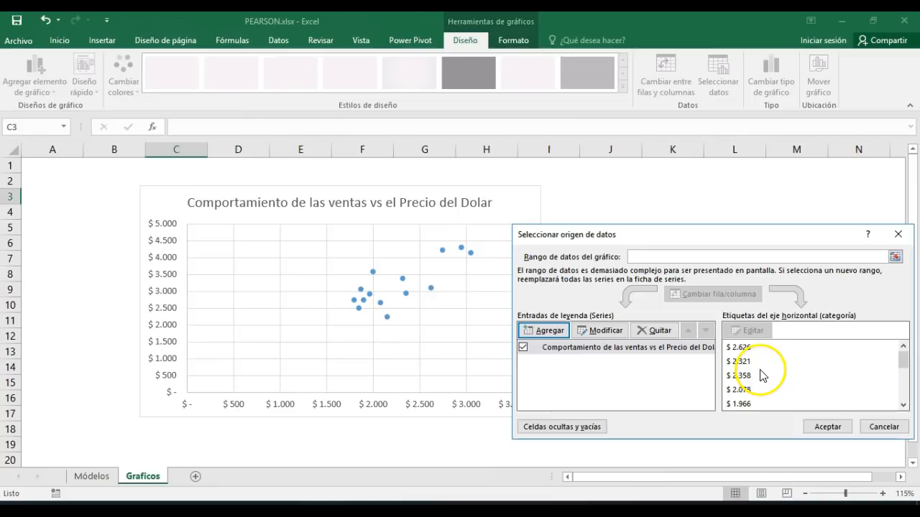
{"action": "left_click", "coordinate": [816, 427]}
Step: Widen the scatter chart to about column I and append "año 2004 a 2017" to its title
{"action": "left_click_drag", "start_coordinate": [540, 416], "coordinate": [594, 423]}
{"action": "double_click", "coordinate": [520, 202]}
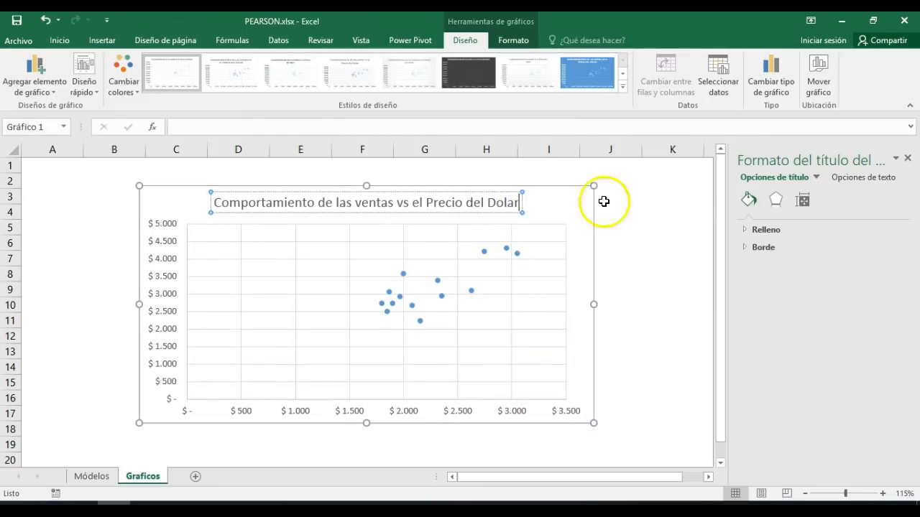
{"action": "left_click", "coordinate": [92, 477]}
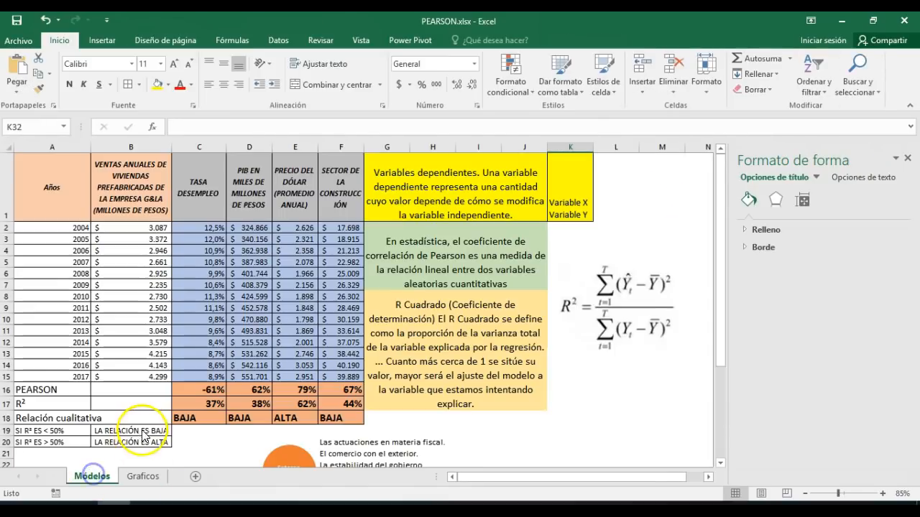
{"action": "left_click", "coordinate": [142, 476]}
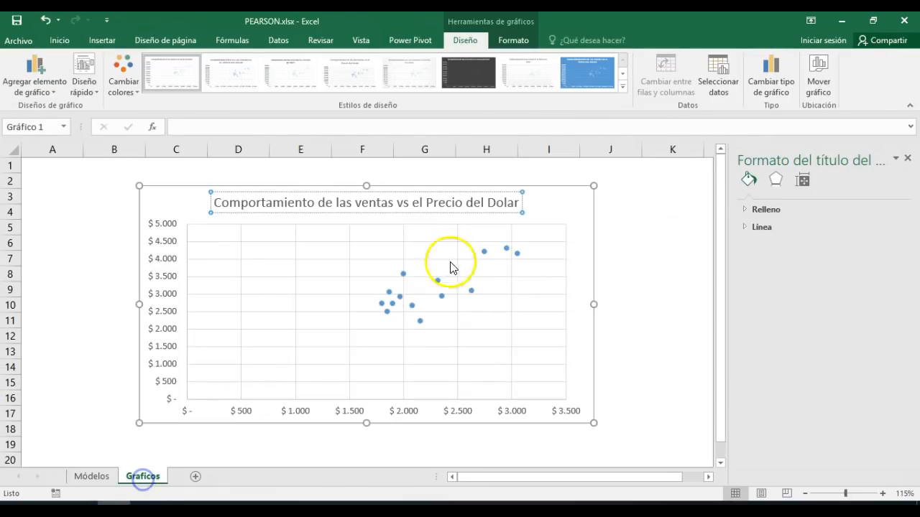
{"action": "left_click", "coordinate": [518, 203]}
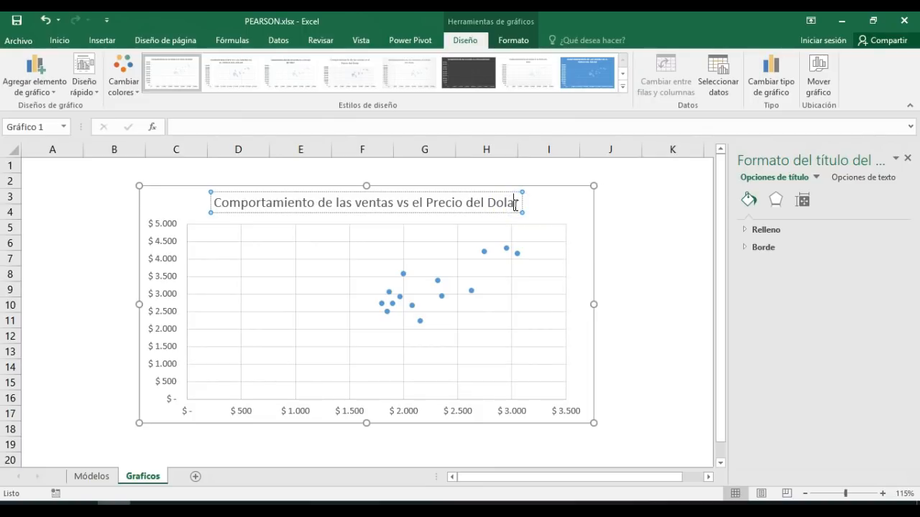
{"action": "type", "text": "año 2004 a 2017"}
{"action": "left_click", "coordinate": [612, 212]}
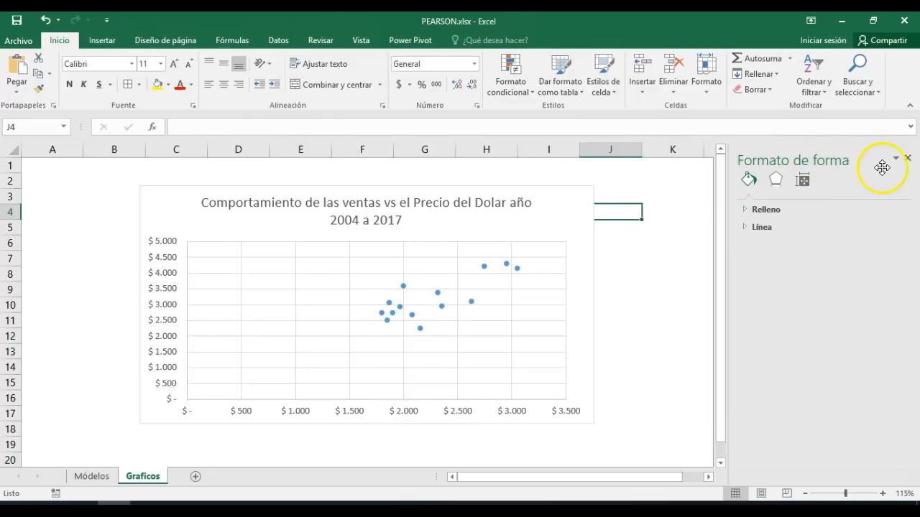
{"action": "left_click", "coordinate": [907, 159]}
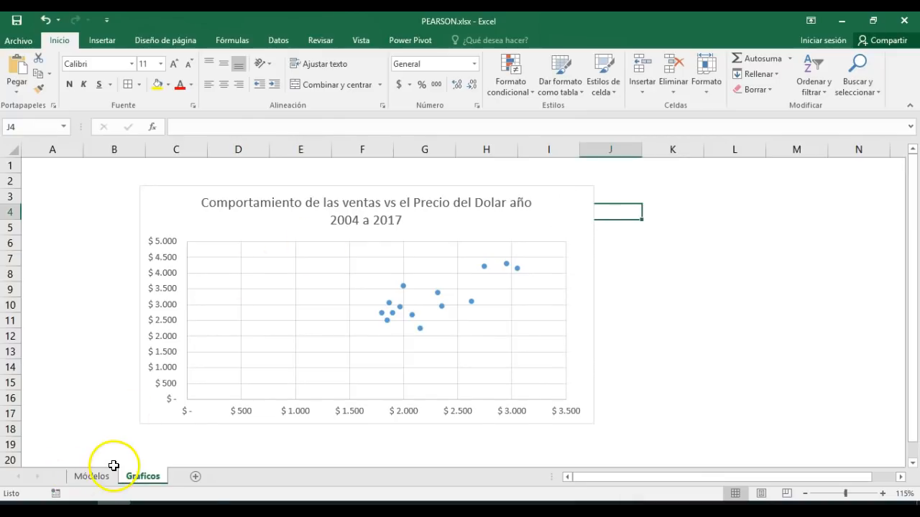
Step: Add axis titles to the sales versus dollar price scatter chart on the Graficos sheet
{"action": "left_click", "coordinate": [94, 476]}
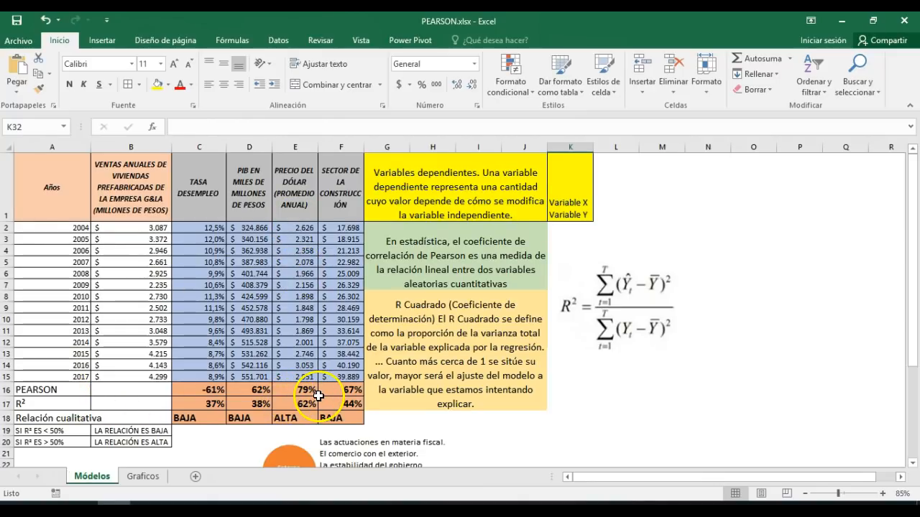
{"action": "left_click", "coordinate": [144, 477]}
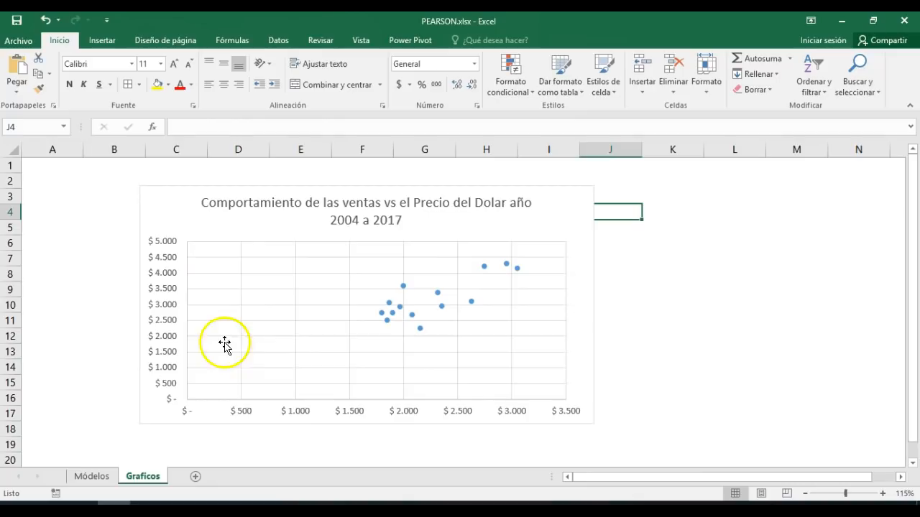
{"action": "left_click", "coordinate": [571, 205]}
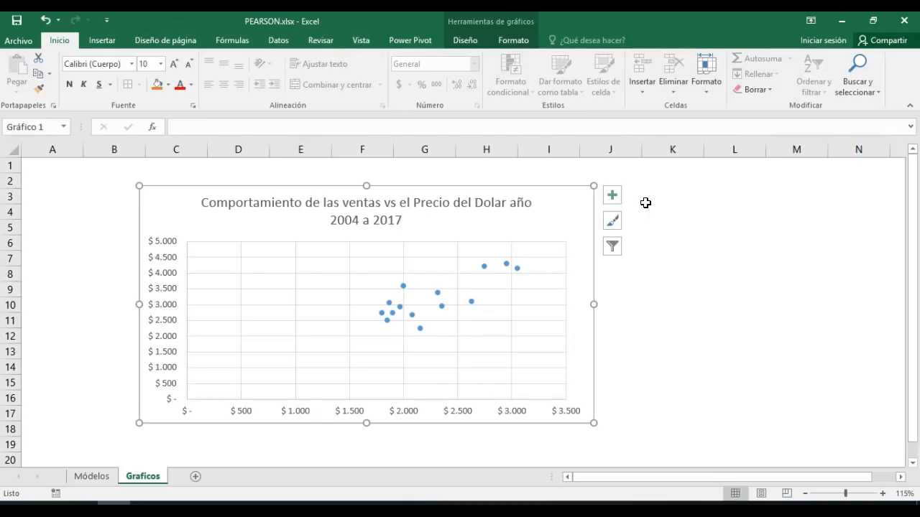
{"action": "left_click", "coordinate": [616, 197]}
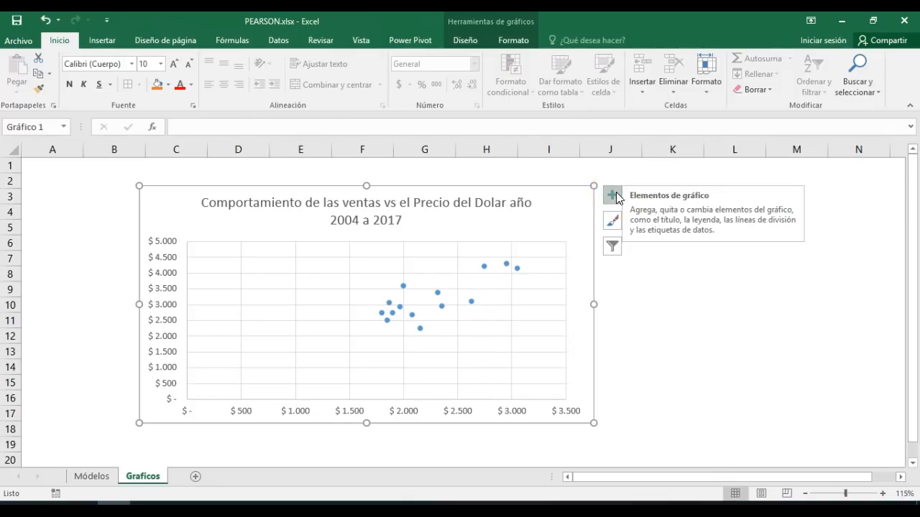
{"action": "left_click", "coordinate": [616, 195]}
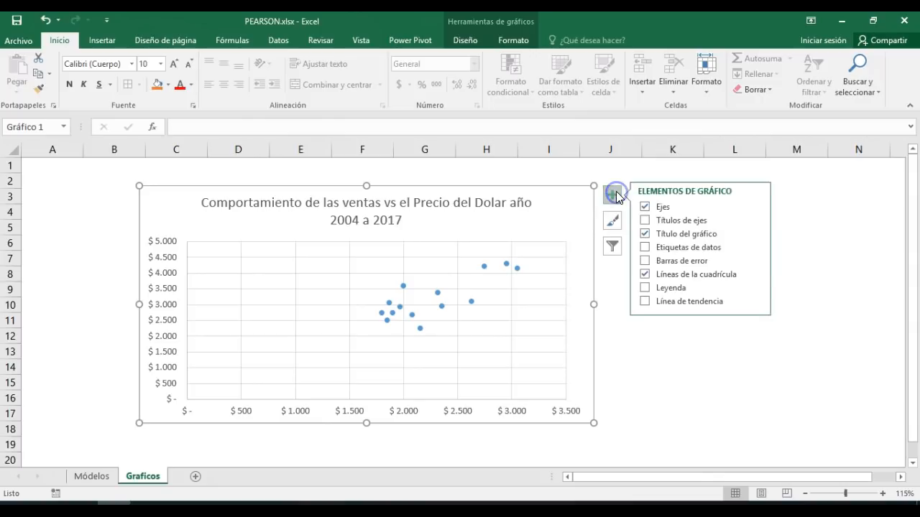
{"action": "left_click", "coordinate": [644, 221]}
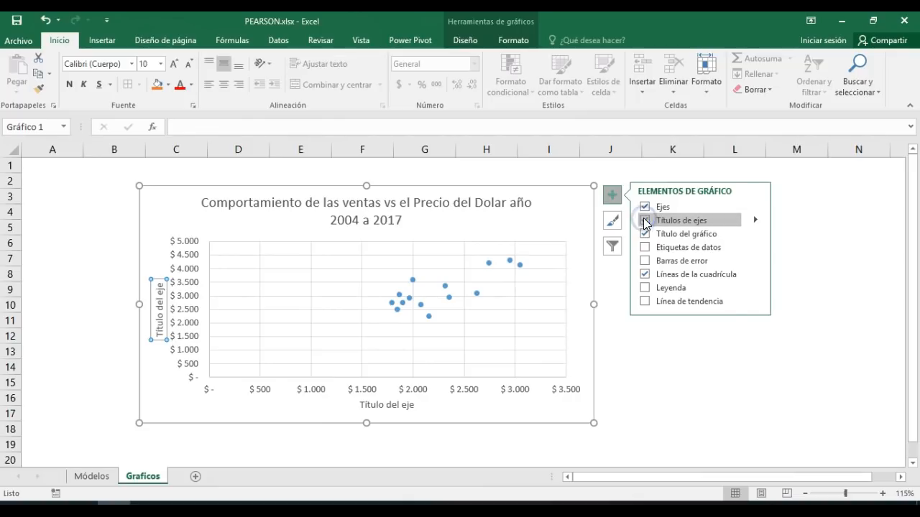
Step: Set the chart's vertical axis title to "Ventas de G&LA"
{"action": "left_click", "coordinate": [159, 319]}
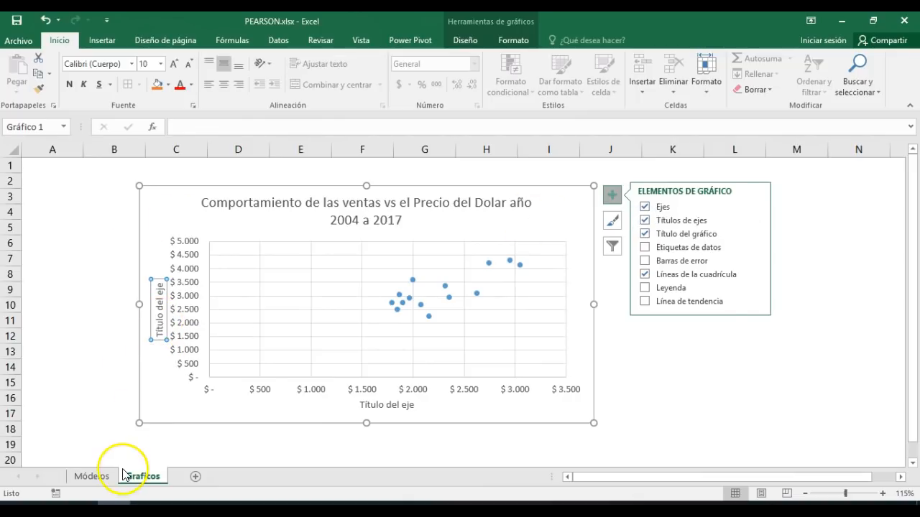
{"action": "left_click", "coordinate": [92, 477]}
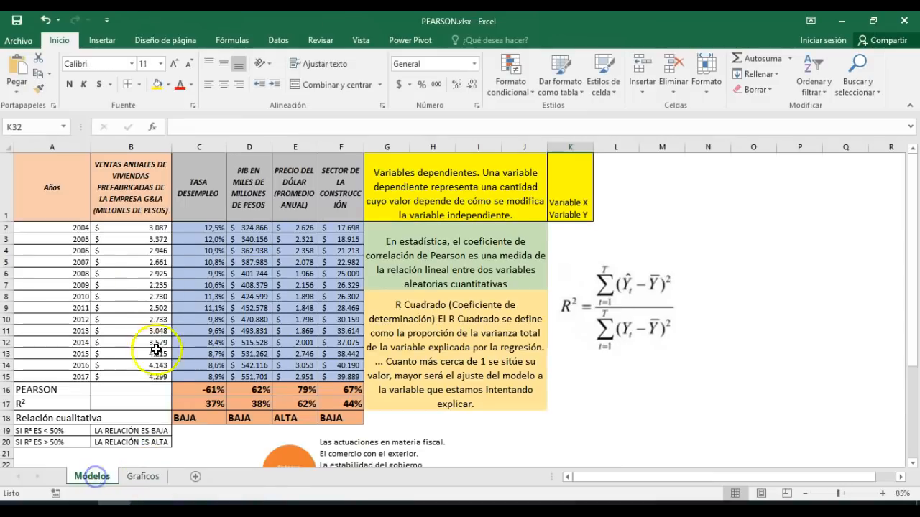
{"action": "left_click", "coordinate": [143, 476]}
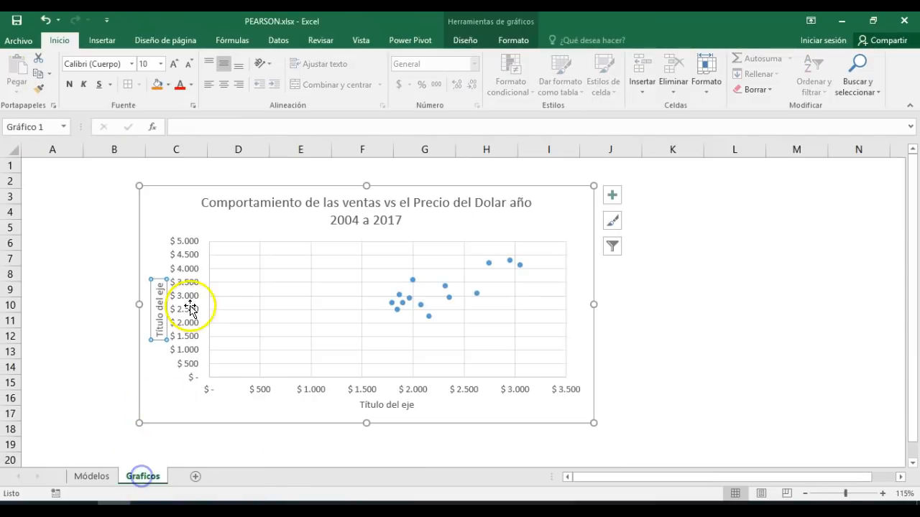
{"action": "triple_click", "coordinate": [156, 313]}
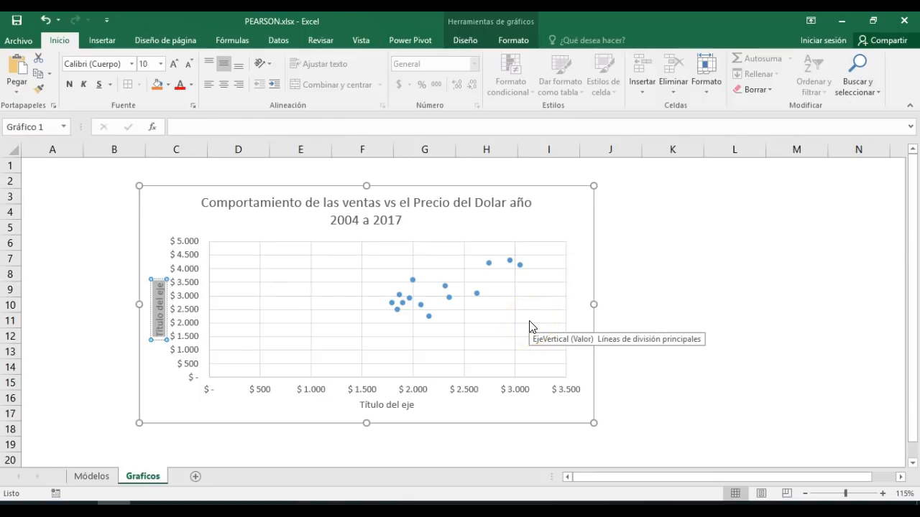
{"action": "type", "text": "Ventas e"}
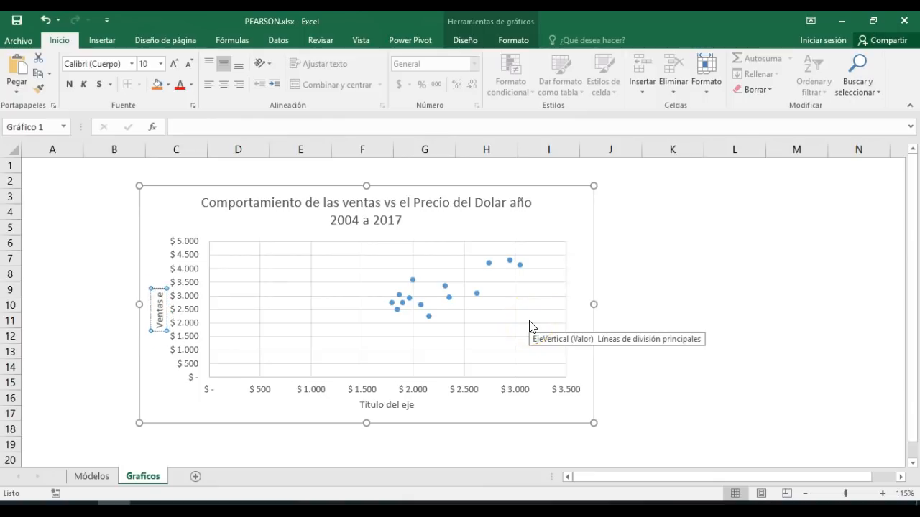
{"action": "key", "text": "BackSpace"}
{"action": "type", "text": "de G"}
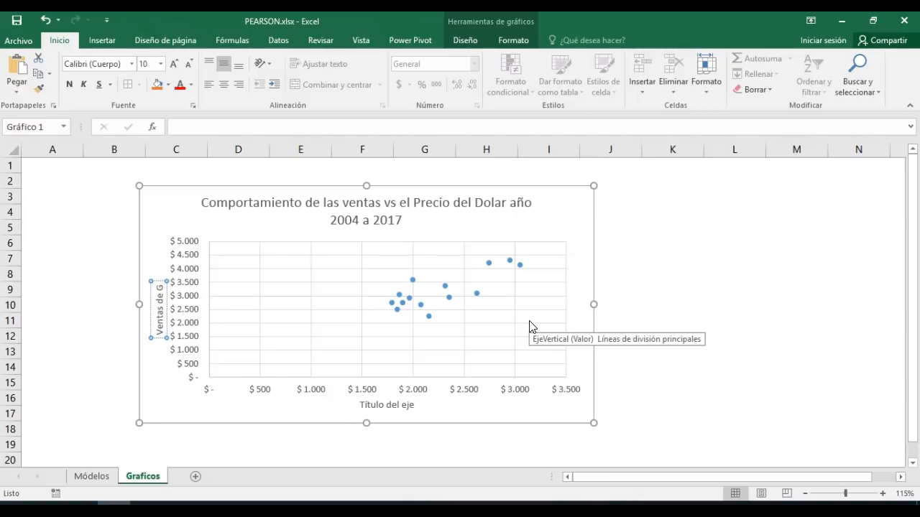
{"action": "type", "text": "&LA"}
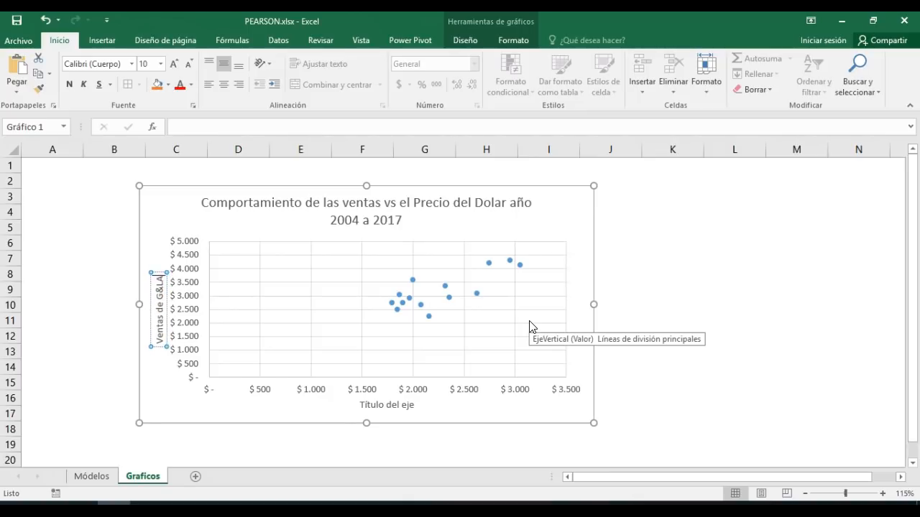
Step: Set the chart's horizontal axis title to "Precio del Dolar"
{"action": "double_click", "coordinate": [391, 404]}
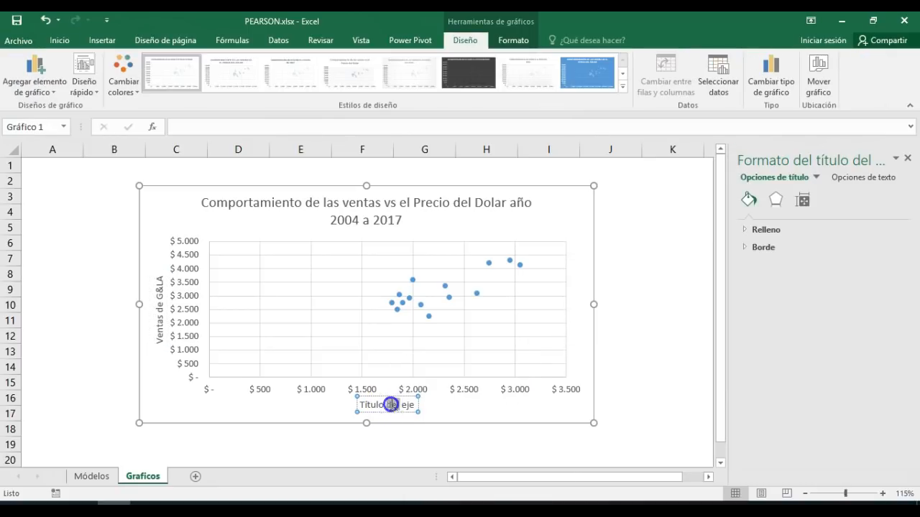
{"action": "triple_click", "coordinate": [392, 406]}
{"action": "type", "text": "Precio del Dolar"}
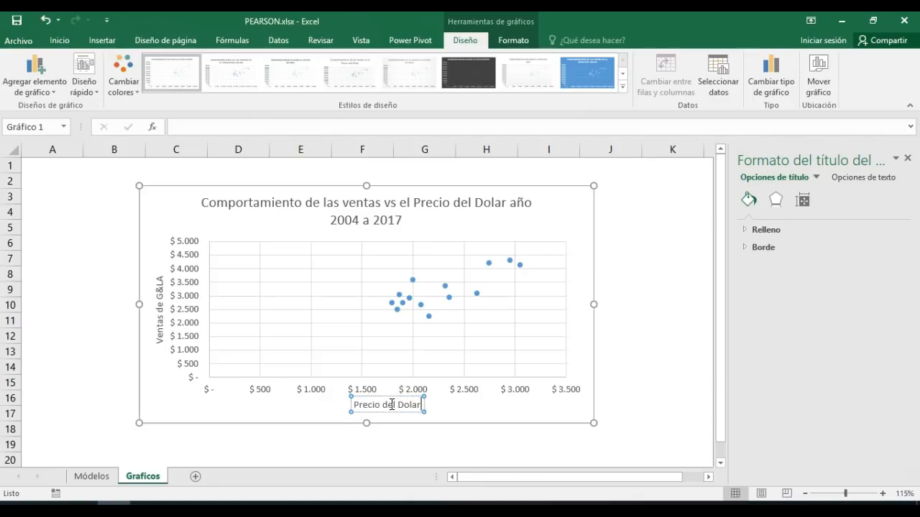
{"action": "left_click", "coordinate": [907, 158]}
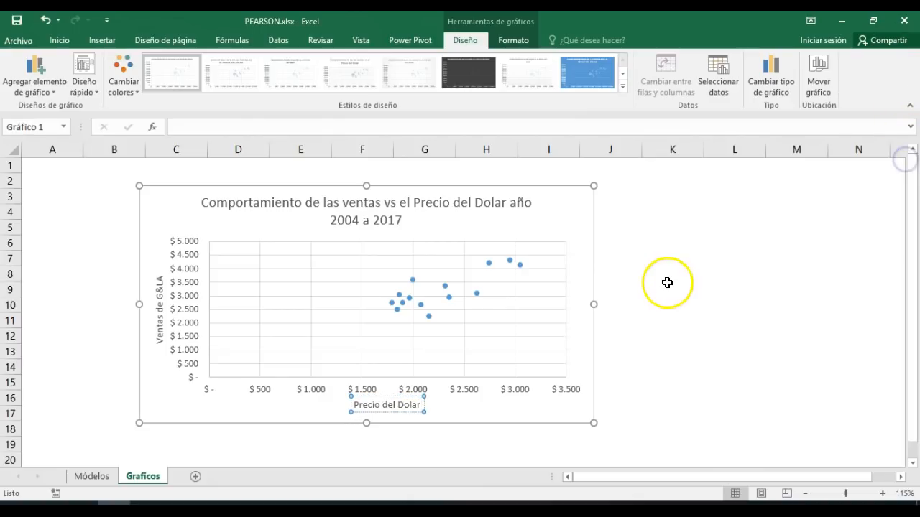
{"action": "left_click", "coordinate": [667, 288]}
Step: Apply the dark grey chart style and enlarge the chart to span about columns B to J and rows 1 to 18
{"action": "double_click", "coordinate": [581, 226]}
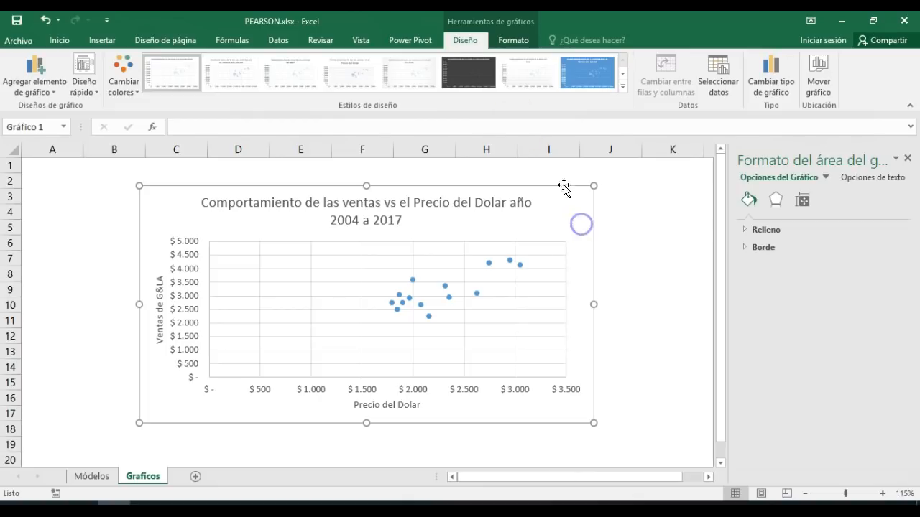
{"action": "left_click", "coordinate": [473, 80]}
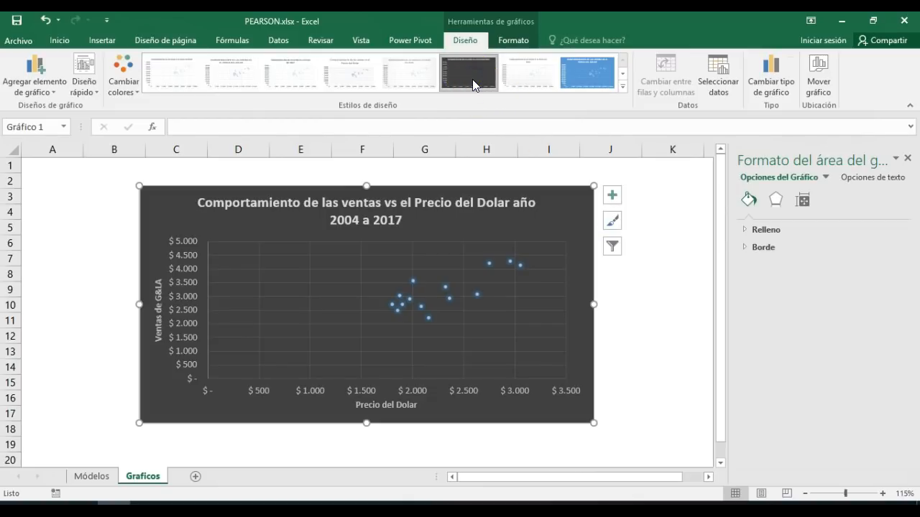
{"action": "left_click", "coordinate": [907, 158]}
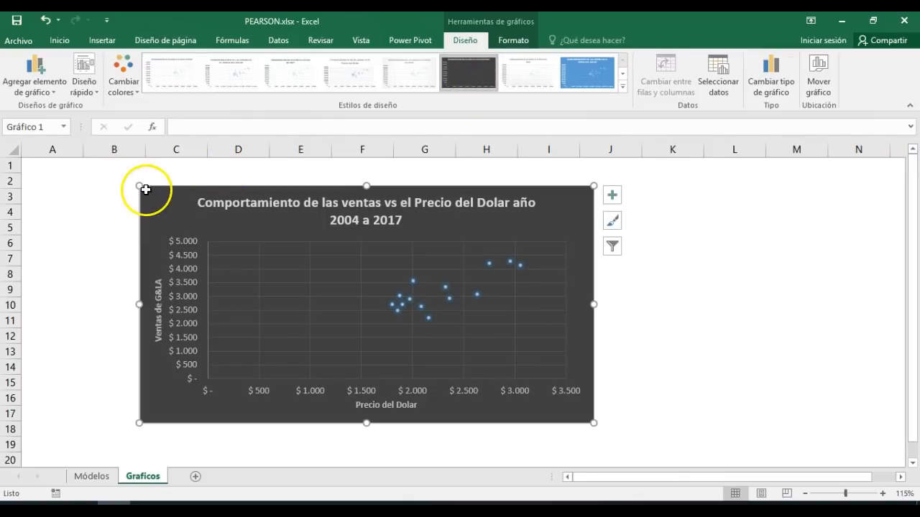
{"action": "left_click_drag", "start_coordinate": [136, 185], "coordinate": [120, 172]}
{"action": "left_click_drag", "start_coordinate": [595, 421], "coordinate": [630, 433]}
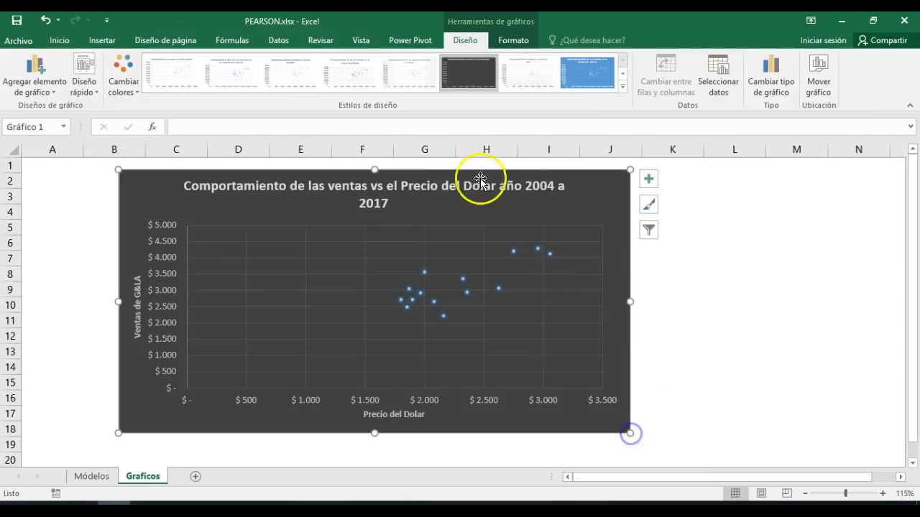
Step: Apply a bottom bevel 6 pt wide and 6 pt high to the chart area's 3D format
{"action": "double_click", "coordinate": [604, 191]}
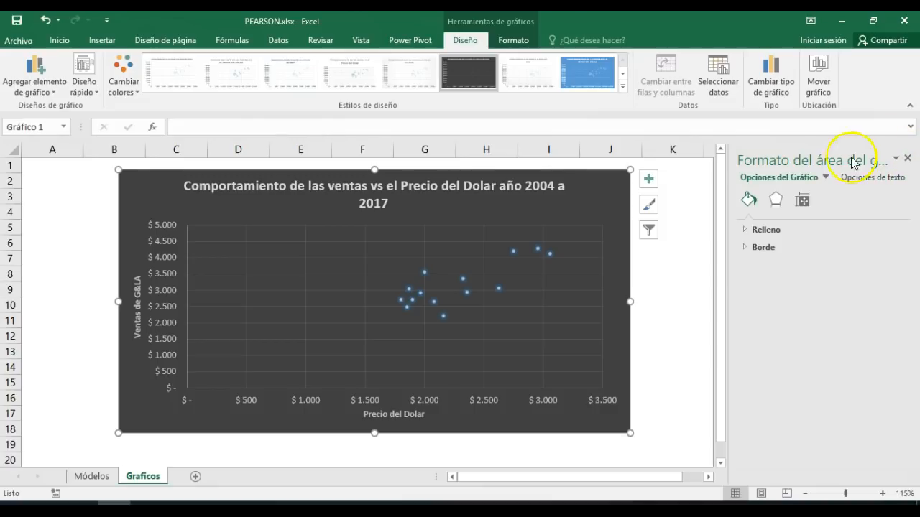
{"action": "left_click", "coordinate": [781, 205]}
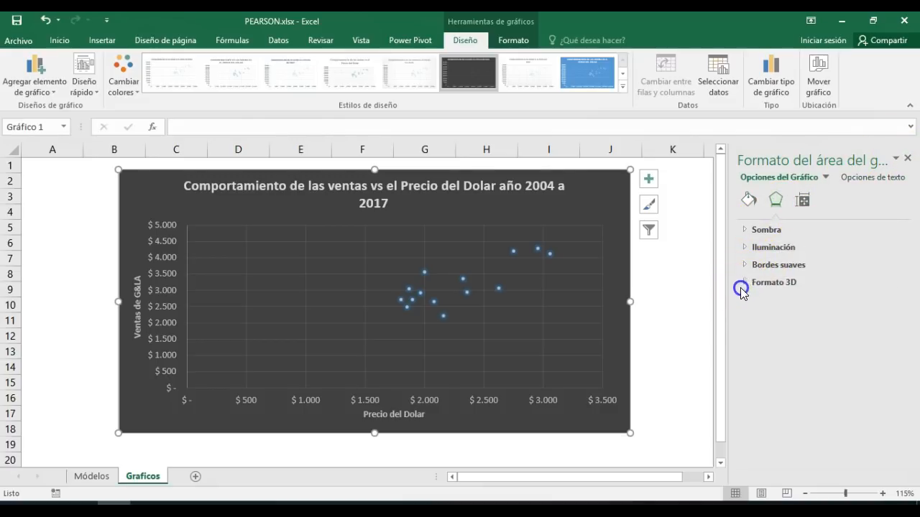
{"action": "left_click", "coordinate": [744, 284]}
{"action": "left_click", "coordinate": [792, 371]}
{"action": "left_click", "coordinate": [773, 266]}
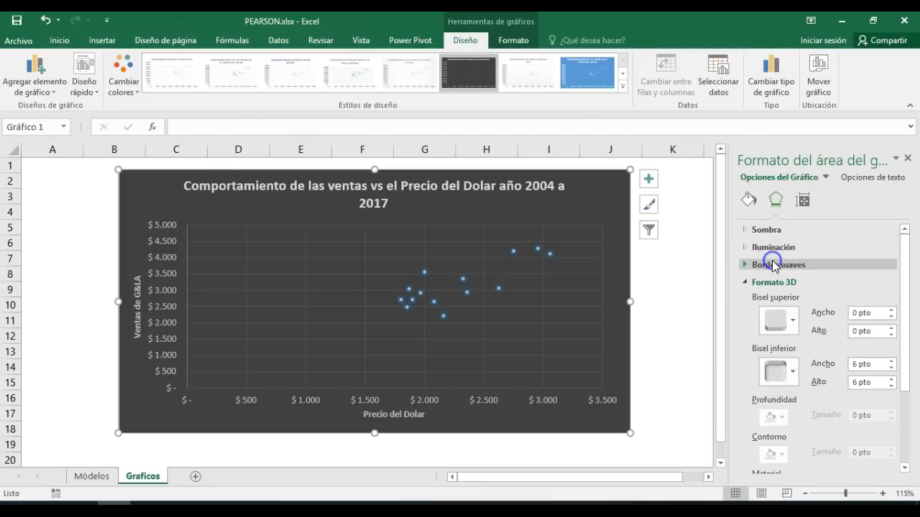
{"action": "left_click", "coordinate": [907, 156]}
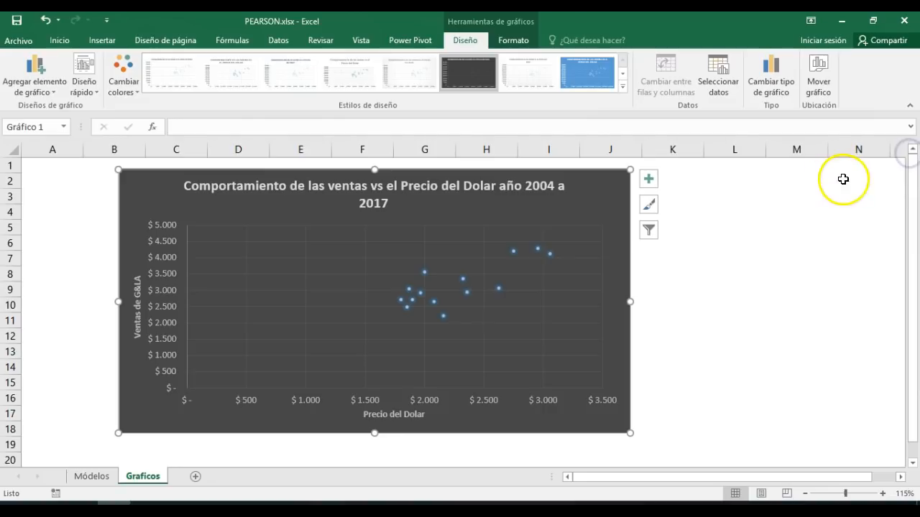
{"action": "left_click", "coordinate": [648, 179]}
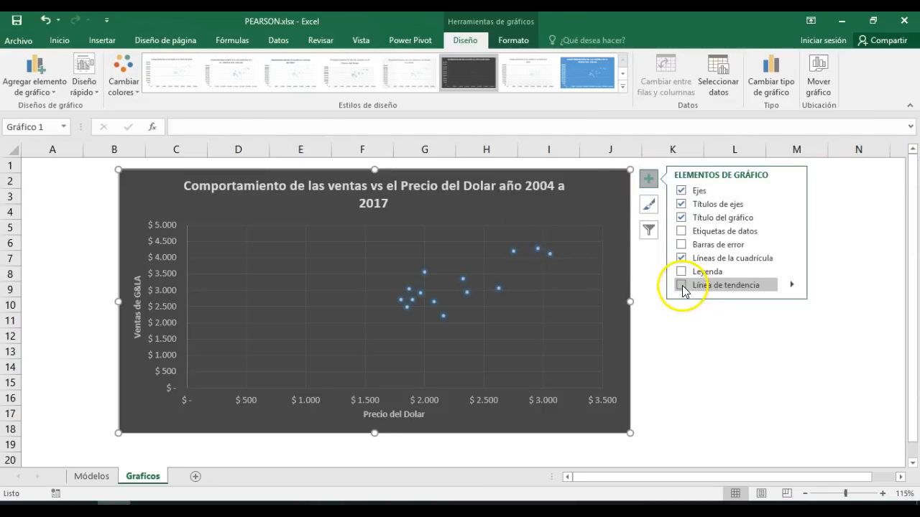
{"action": "left_click", "coordinate": [793, 286]}
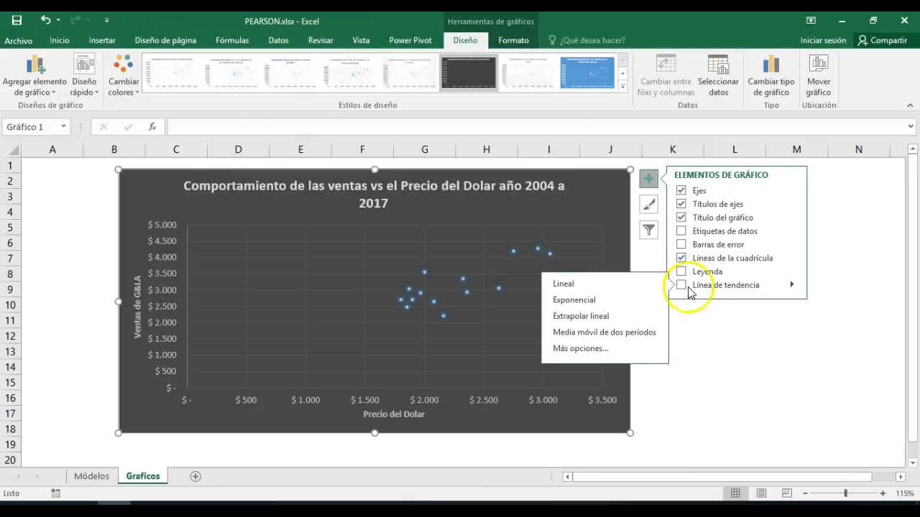
{"action": "left_click", "coordinate": [728, 339]}
{"action": "left_click", "coordinate": [728, 337]}
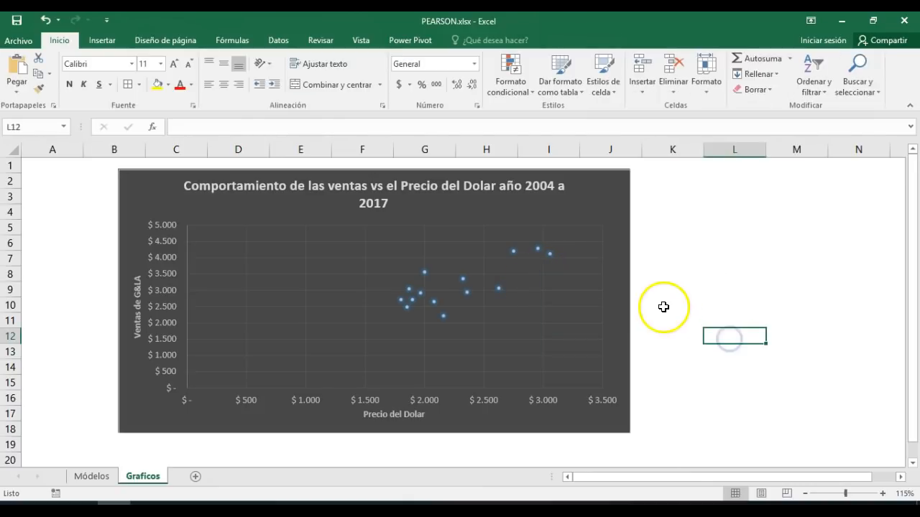
Step: Add a linear trendline with its R² value displayed to the data points, and move the chart to start in column A, row 1
{"action": "left_click", "coordinate": [500, 290]}
{"action": "right_click", "coordinate": [500, 289]}
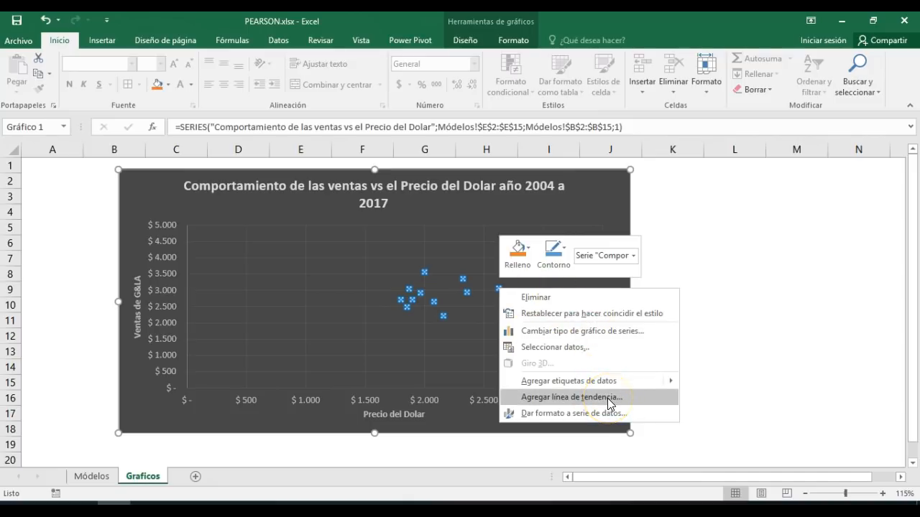
{"action": "left_click", "coordinate": [555, 397]}
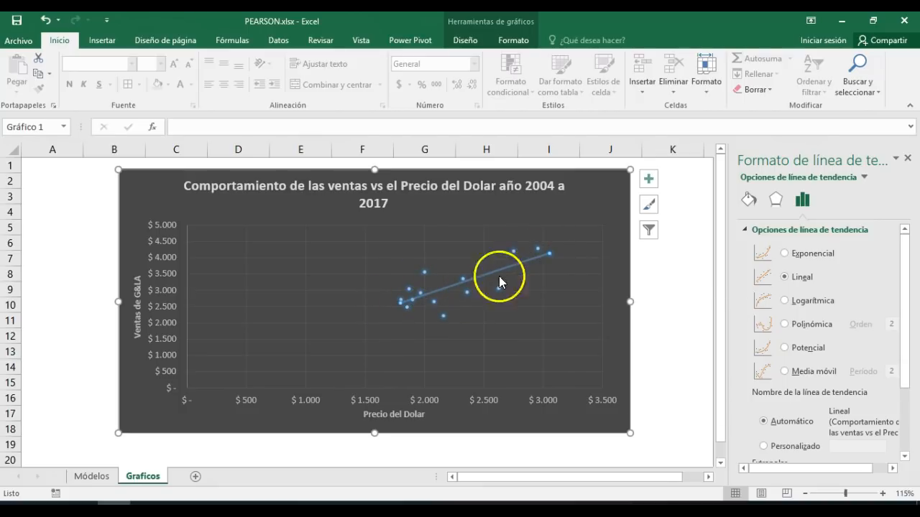
{"action": "left_click_drag", "start_coordinate": [906, 273], "coordinate": [904, 352]}
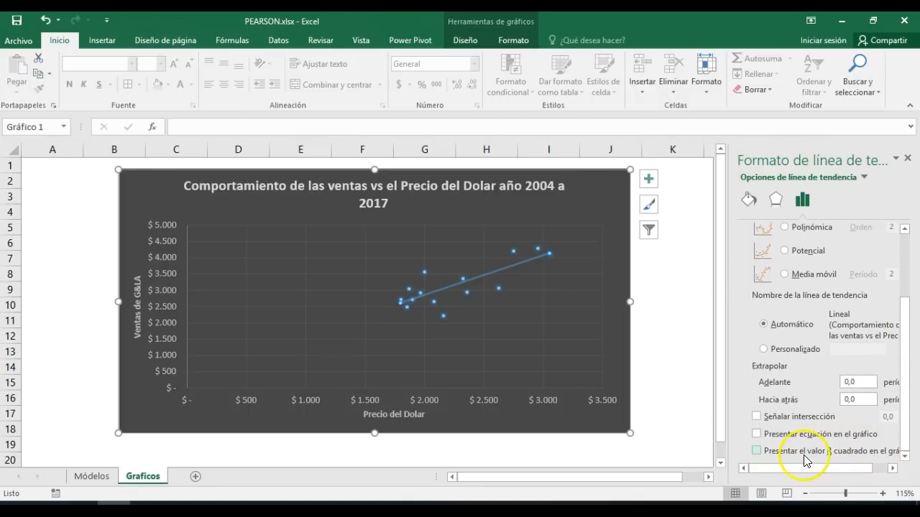
{"action": "left_click", "coordinate": [758, 453]}
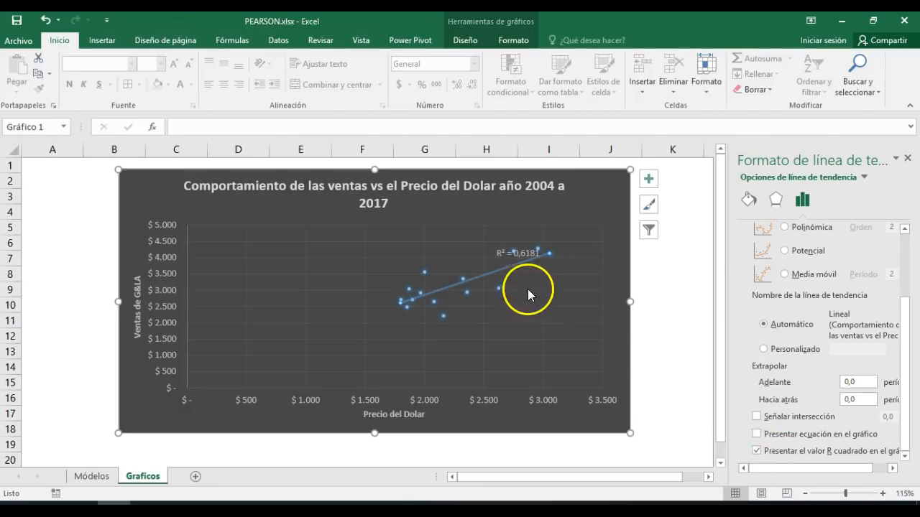
{"action": "left_click", "coordinate": [907, 158]}
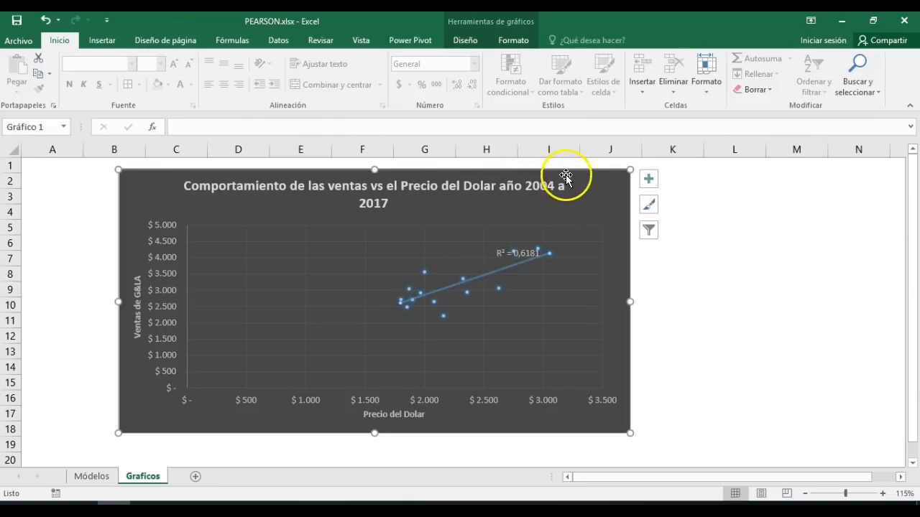
{"action": "left_click_drag", "start_coordinate": [596, 179], "coordinate": [522, 170]}
Step: Show the dollar price R² percentage in cell E17 of the Módelos sheet with two decimals
{"action": "left_click", "coordinate": [86, 477]}
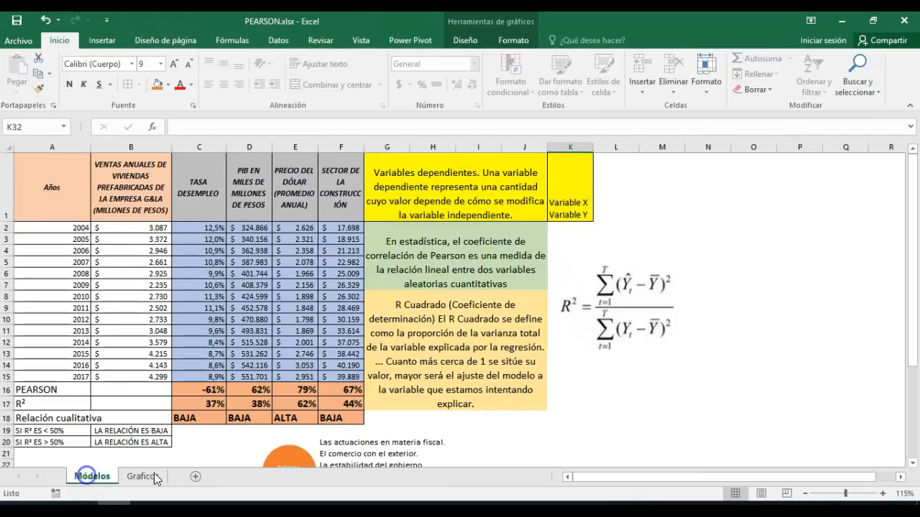
{"action": "left_click", "coordinate": [311, 404]}
{"action": "left_click", "coordinate": [464, 84]}
{"action": "left_click", "coordinate": [463, 84]}
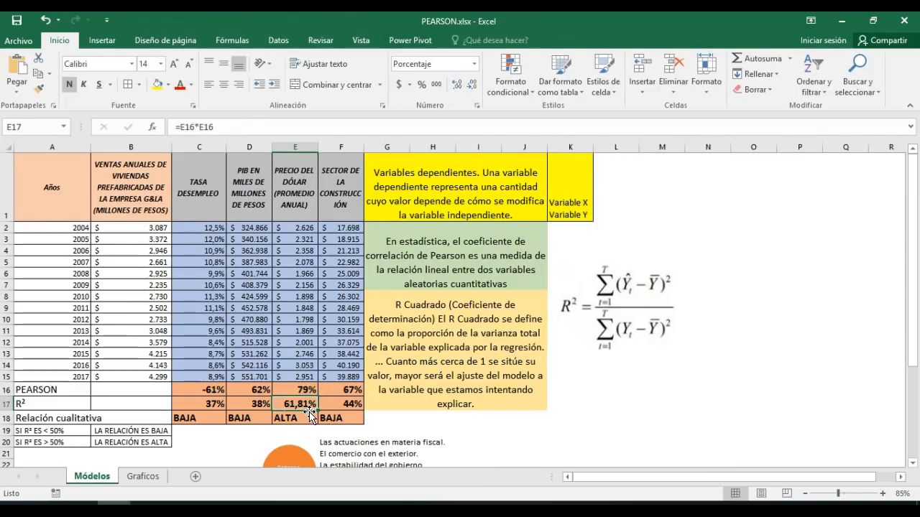
Step: Compare the chart's trendline and R² value with the correlation results and environment diagram on the Módelos sheet
{"action": "left_click", "coordinate": [148, 478]}
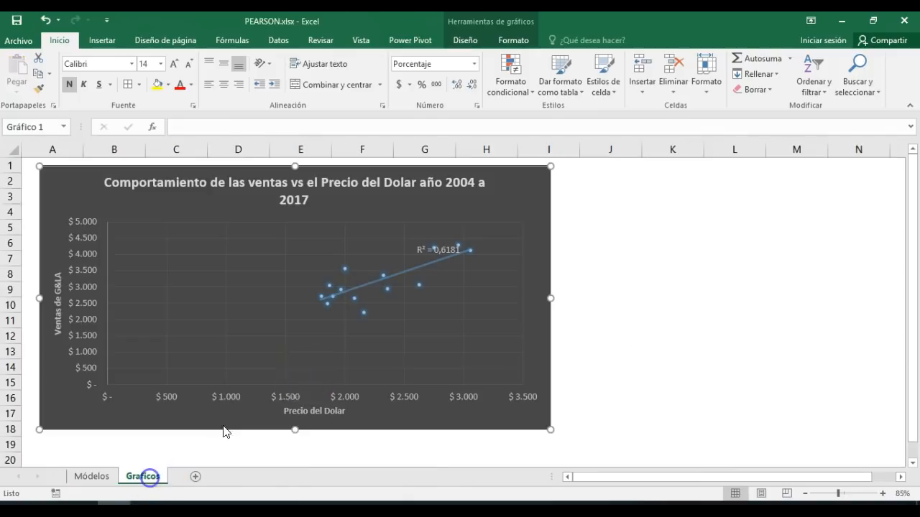
{"action": "left_click", "coordinate": [506, 295]}
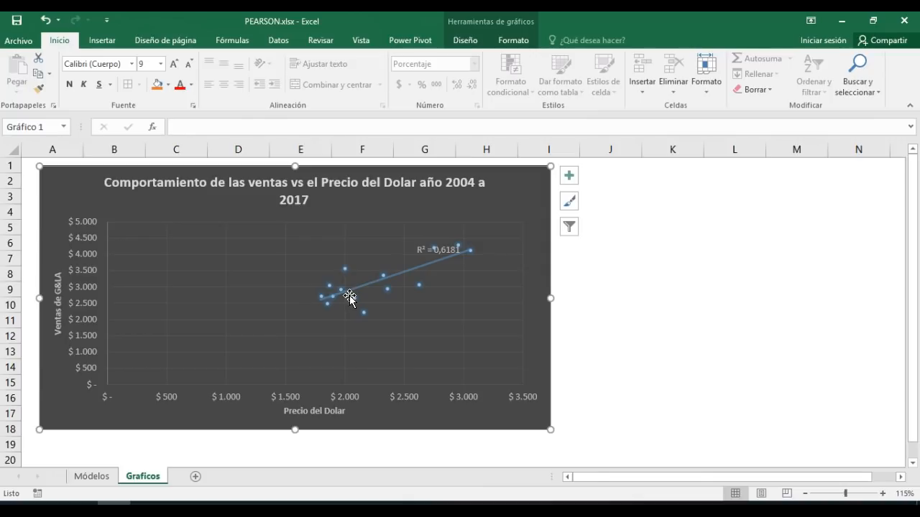
{"action": "left_click", "coordinate": [85, 475]}
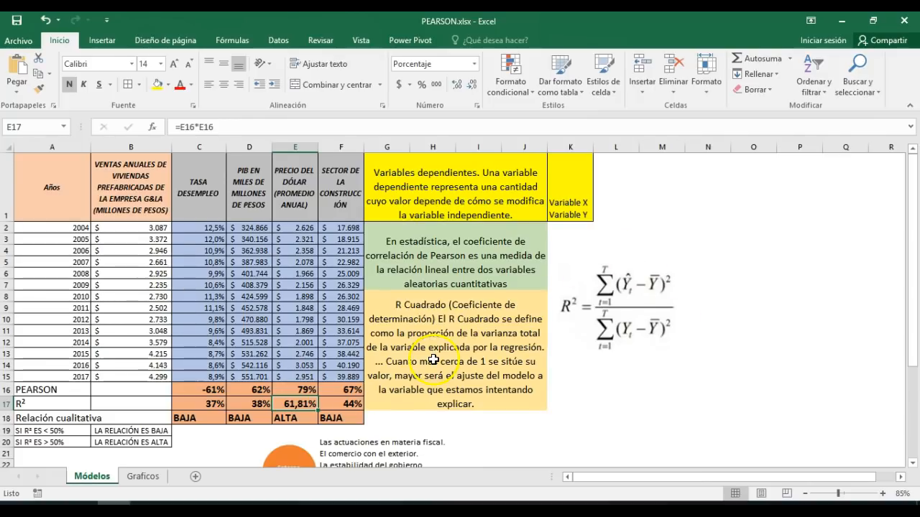
{"action": "scroll", "coordinate": [432, 363], "scroll_direction": "down", "scroll_amount": 2}
{"action": "scroll", "coordinate": [435, 364], "scroll_direction": "down", "scroll_amount": 1}
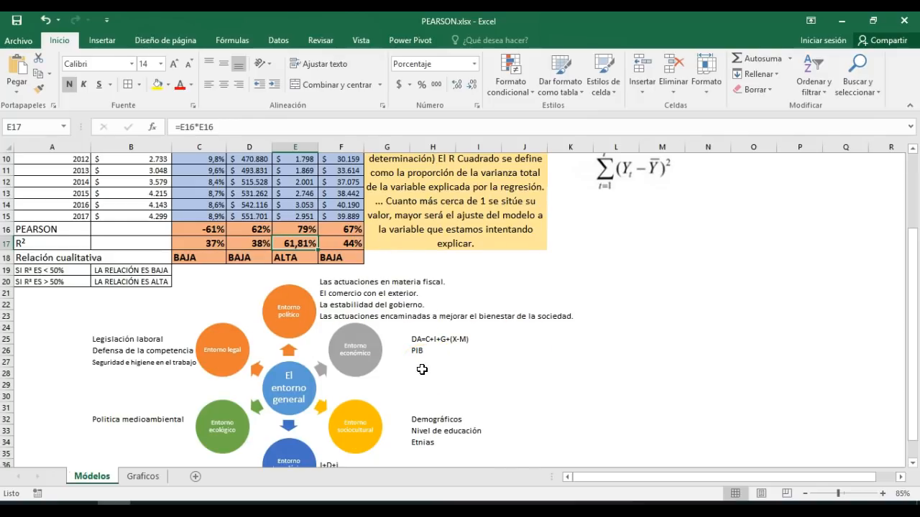
{"action": "scroll", "coordinate": [422, 369], "scroll_direction": "up", "scroll_amount": 3}
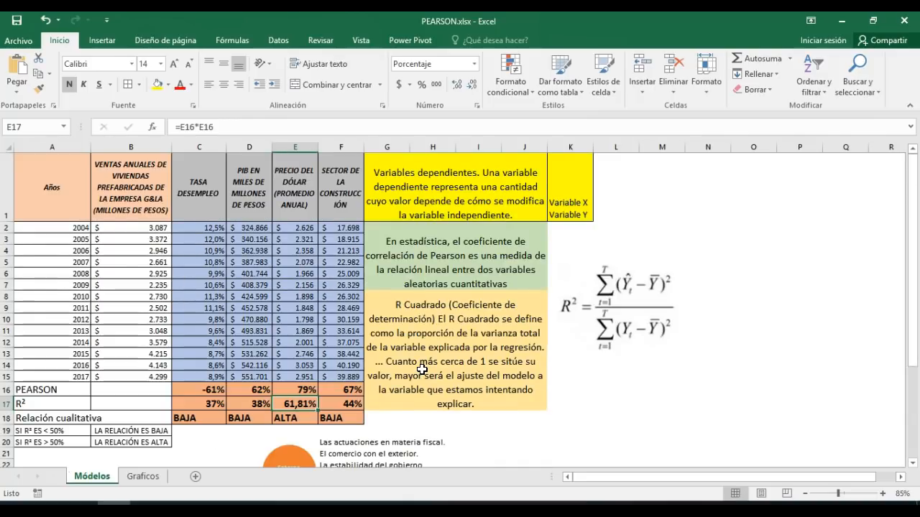